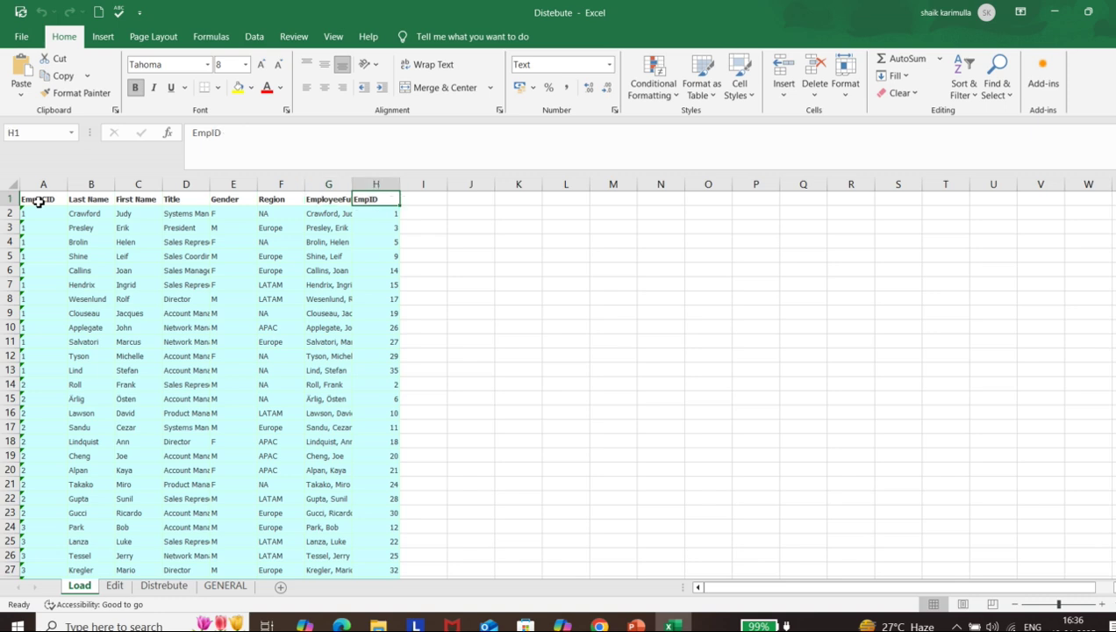
Step: Review the EmpID column on the Load sheet from its header down past the last record and back up
{"action": "key", "text": "Down"}
{"action": "key", "text": "Down"}
{"action": "key", "text": "Down"}
{"action": "key", "text": "Down"}
{"action": "key", "text": "Down"}
{"action": "key", "text": "Down"}
{"action": "key", "text": "Down"}
{"action": "key", "text": "Down"}
{"action": "key", "text": "Down"}
{"action": "key", "text": "Down"}
{"action": "key", "text": "Down"}
{"action": "key", "text": "Down"}
{"action": "key", "text": "Down"}
{"action": "key", "text": "Down"}
{"action": "key", "text": "Down"}
{"action": "key", "text": "Down"}
{"action": "key", "text": "Down"}
{"action": "key", "text": "Down"}
{"action": "key", "text": "Down"}
{"action": "key", "text": "Down"}
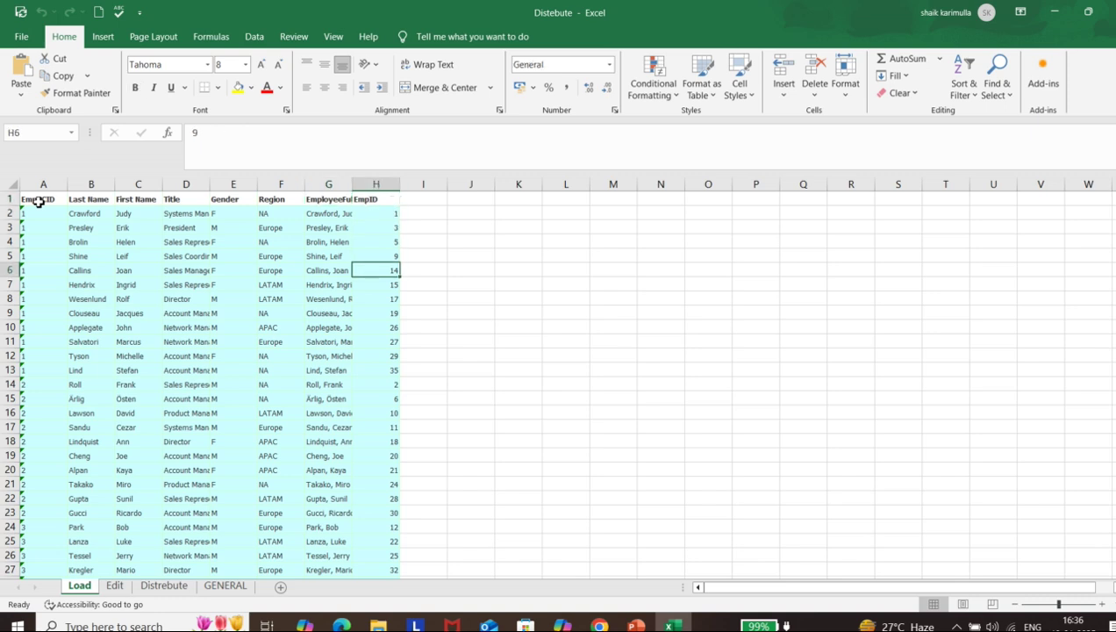
{"action": "key", "text": "Down"}
{"action": "key", "text": "Down"}
{"action": "key", "text": "Down"}
{"action": "key", "text": "Down"}
{"action": "key", "text": "Down"}
{"action": "key", "text": "Down"}
{"action": "key", "text": "Down"}
{"action": "key", "text": "Down"}
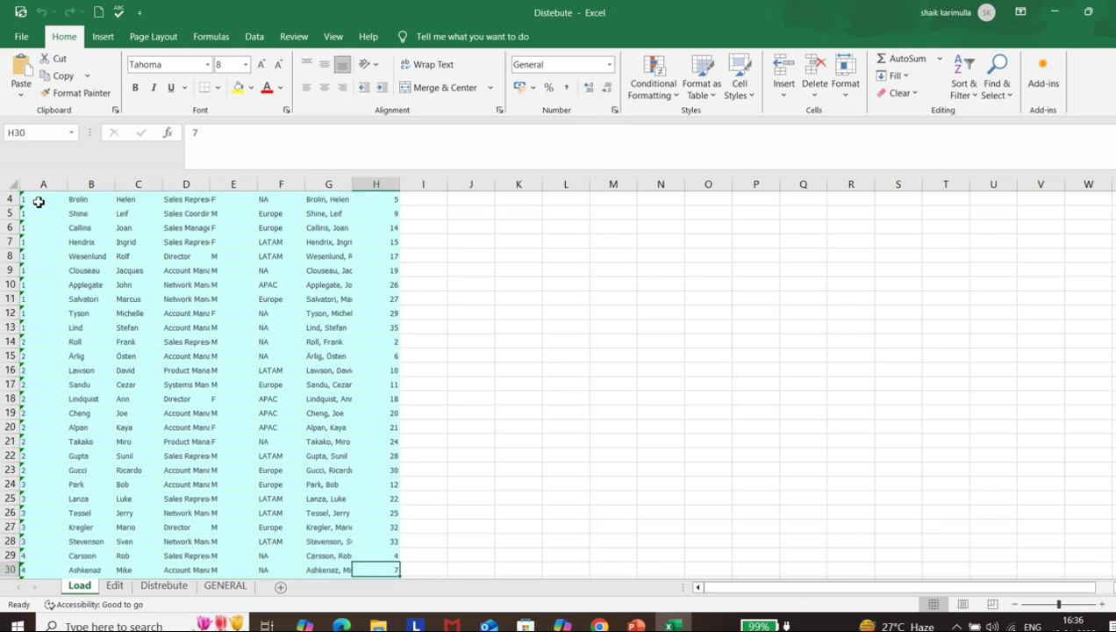
{"action": "key", "text": "Down"}
{"action": "key", "text": "Down"}
{"action": "key", "text": "Down"}
{"action": "key", "text": "Down"}
{"action": "key", "text": "Down"}
{"action": "key", "text": "Down"}
{"action": "key", "text": "Down"}
{"action": "key", "text": "Down"}
{"action": "key", "text": "Down"}
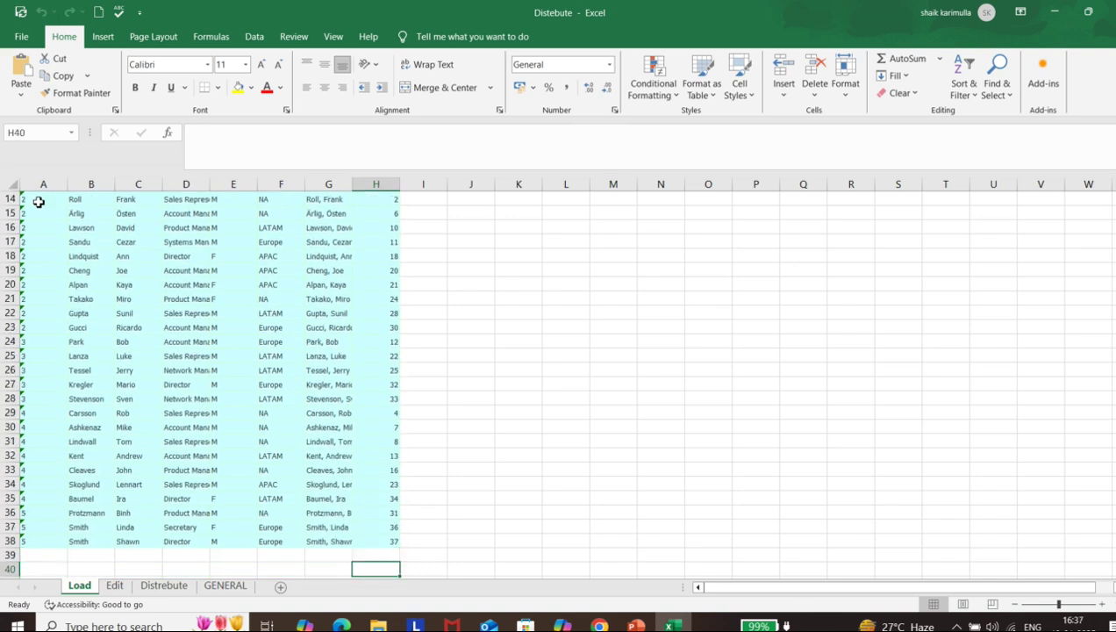
{"action": "key", "text": "Up"}
{"action": "key", "text": "Up"}
{"action": "key", "text": "Up"}
{"action": "key", "text": "Up"}
{"action": "key", "text": "Up"}
{"action": "key", "text": "Up"}
{"action": "key", "text": "Up"}
{"action": "key", "text": "Up"}
{"action": "key", "text": "Up"}
{"action": "key", "text": "Up"}
{"action": "key", "text": "Up"}
{"action": "key", "text": "Up"}
{"action": "key", "text": "Up"}
{"action": "key", "text": "Up"}
{"action": "key", "text": "Up"}
{"action": "key", "text": "Up"}
{"action": "key", "text": "Up"}
{"action": "key", "text": "Up"}
{"action": "key", "text": "Up"}
{"action": "key", "text": "Up"}
{"action": "key", "text": "Up"}
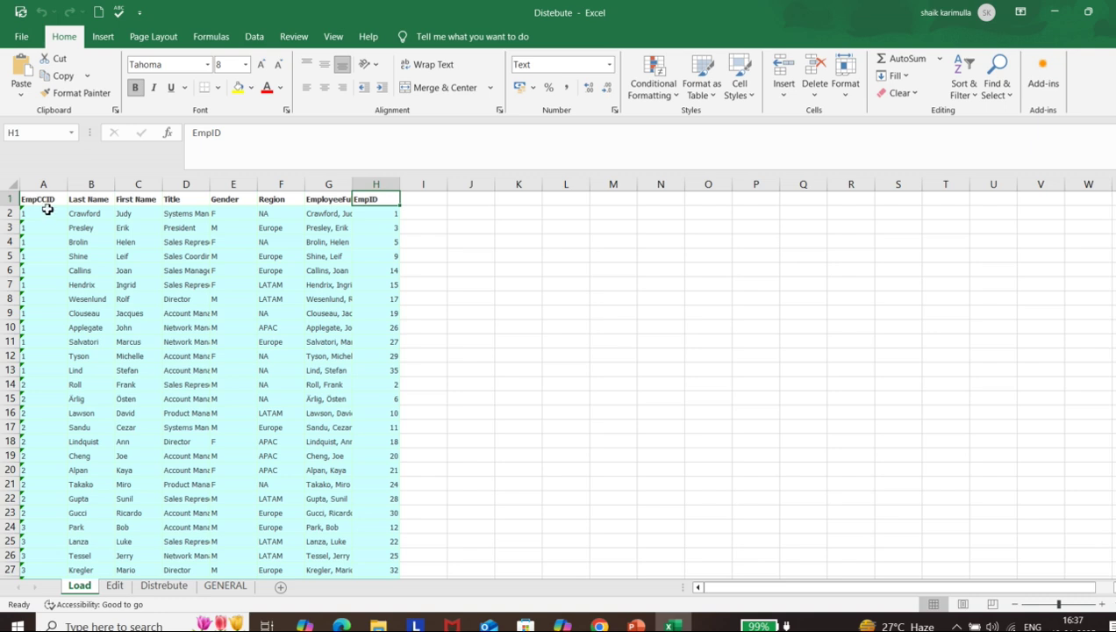
Step: Select the header cells from EmpCCID through EmployeeFullName in row 1 of the Load sheet to review the column names
{"action": "left_click", "coordinate": [48, 201]}
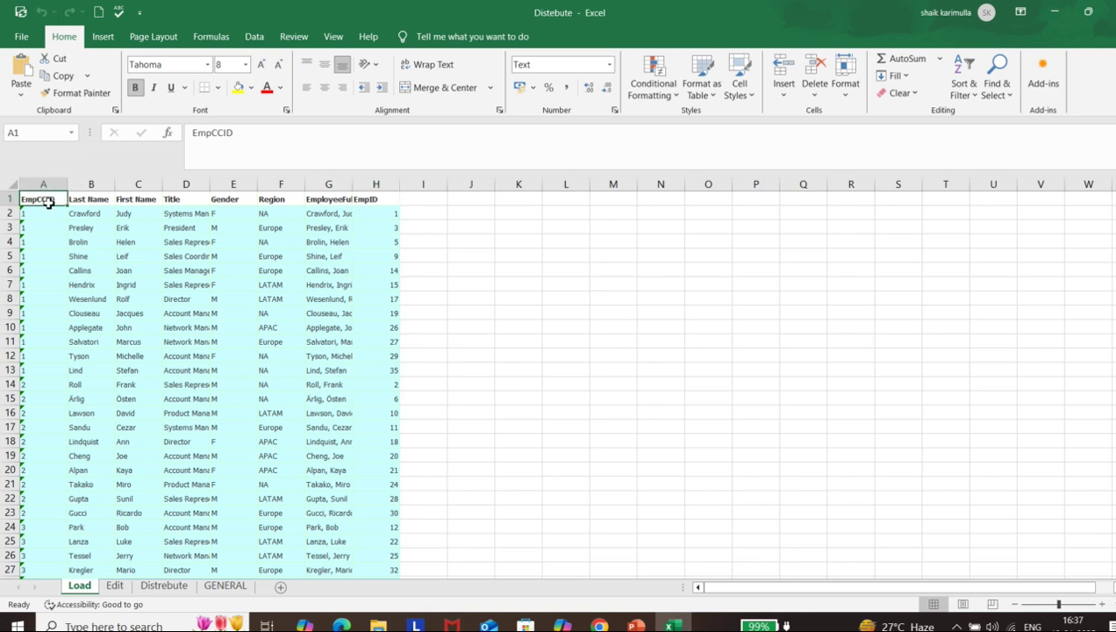
{"action": "key", "text": "shift+Right"}
{"action": "key", "text": "shift+Right"}
{"action": "key", "text": "shift+Right"}
{"action": "key", "text": "shift+Right"}
{"action": "key", "text": "shift+Right"}
{"action": "key", "text": "shift+Right"}
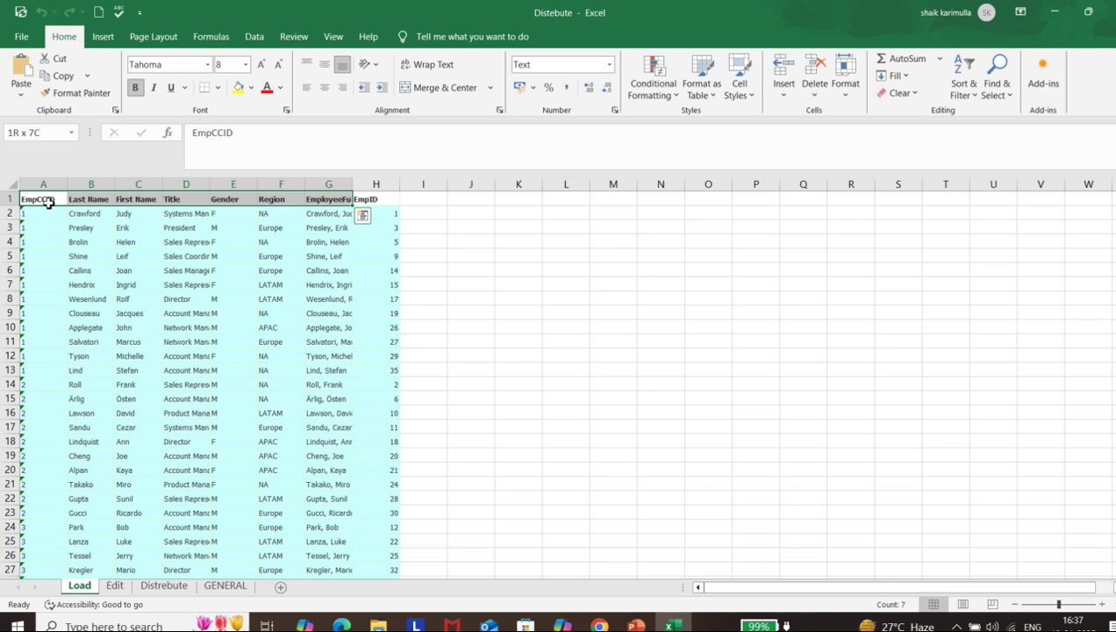
Step: Look through the Load sheet's employee records row by row along the First Name column to check the data's cleanliness
{"action": "left_click", "coordinate": [61, 262]}
{"action": "key", "text": "Right"}
{"action": "key", "text": "Right"}
{"action": "key", "text": "Down"}
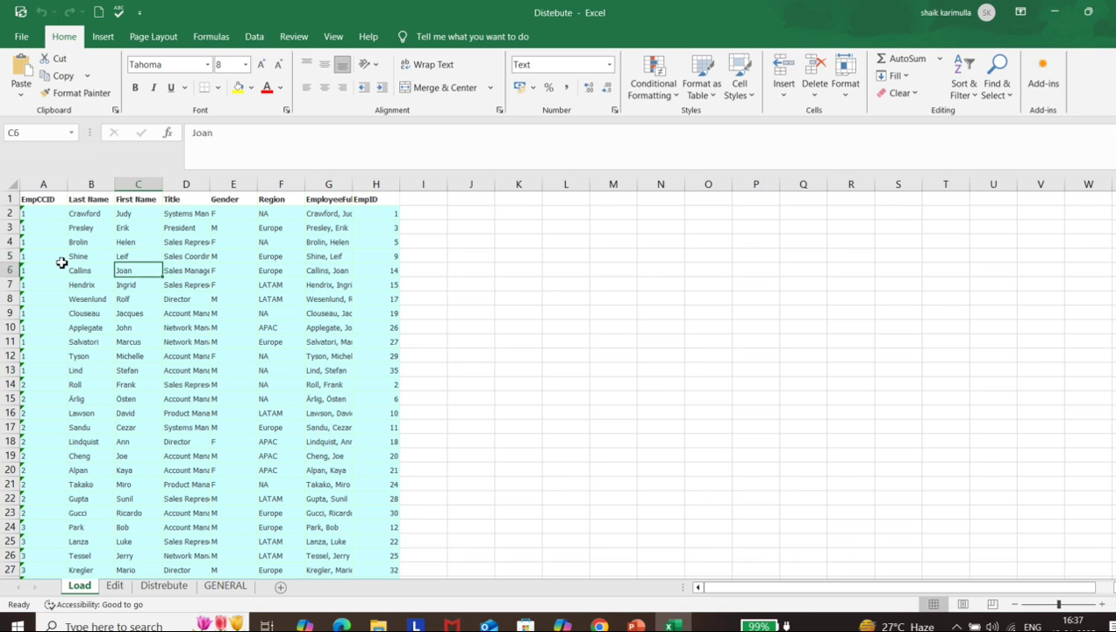
{"action": "key", "text": "Down"}
{"action": "key", "text": "Down"}
{"action": "key", "text": "Down"}
{"action": "key", "text": "Down"}
{"action": "key", "text": "Down"}
{"action": "key", "text": "Down"}
{"action": "key", "text": "Down"}
{"action": "key", "text": "Down"}
{"action": "key", "text": "Down"}
{"action": "key", "text": "Down"}
{"action": "key", "text": "Down"}
{"action": "key", "text": "Down"}
{"action": "key", "text": "Down"}
{"action": "key", "text": "Down"}
{"action": "key", "text": "Down"}
{"action": "key", "text": "Down"}
{"action": "key", "text": "Down"}
{"action": "key", "text": "Down"}
{"action": "key", "text": "Down"}
{"action": "key", "text": "Down"}
{"action": "key", "text": "Down"}
{"action": "key", "text": "Down"}
{"action": "key", "text": "Down"}
{"action": "key", "text": "Down"}
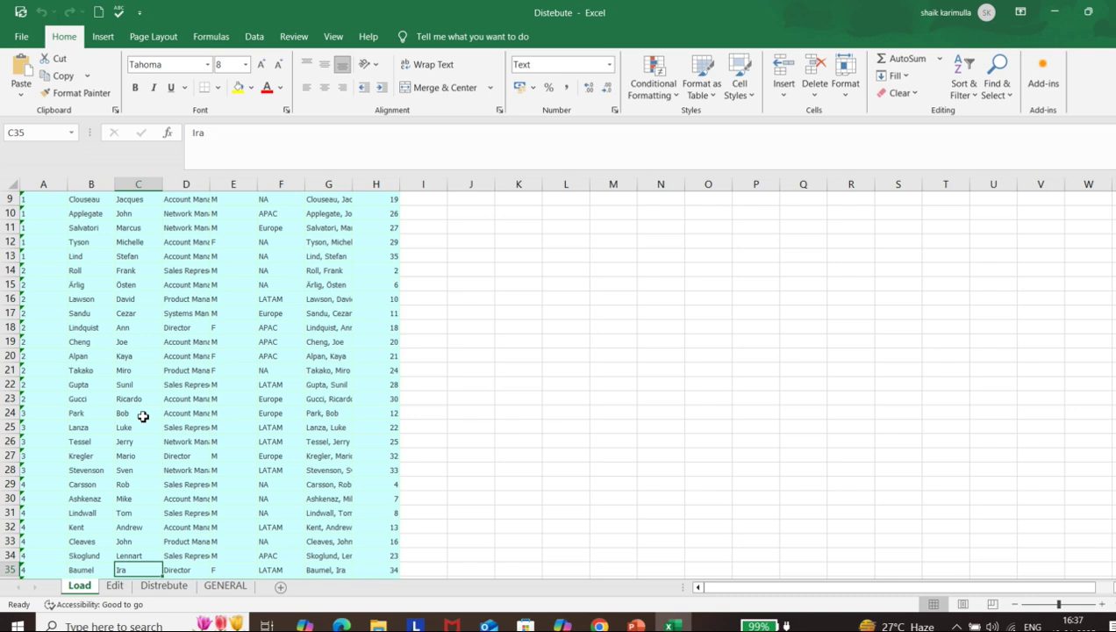
Step: Examine the Edit sheet's merged title row, the blank rows 6 and 7, and the junk entries in row 8
{"action": "left_click", "coordinate": [113, 594]}
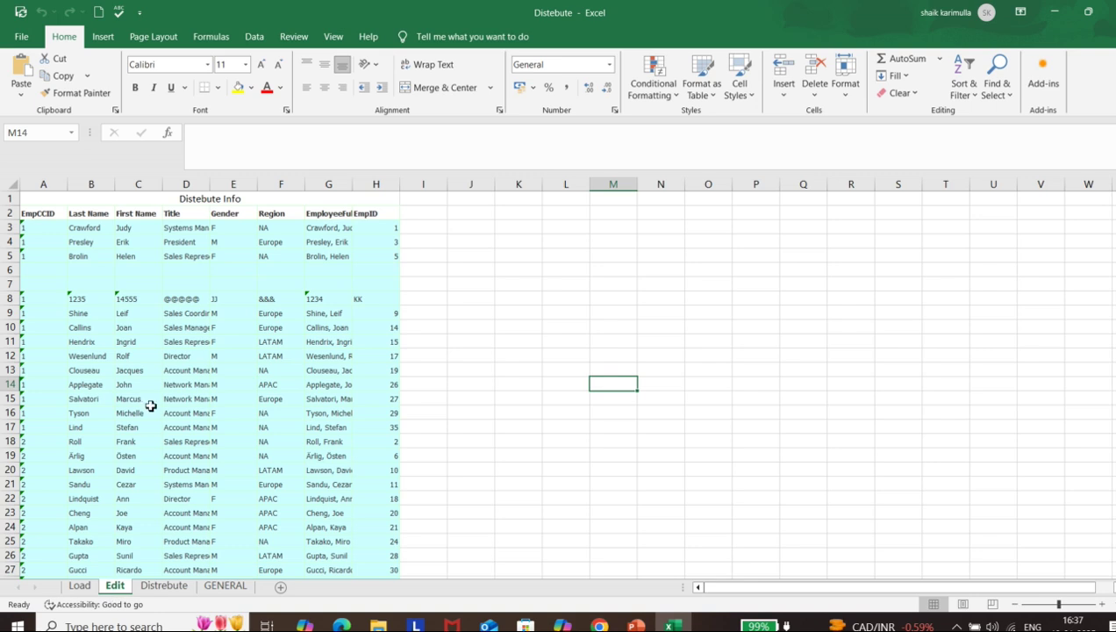
{"action": "left_click", "coordinate": [63, 199]}
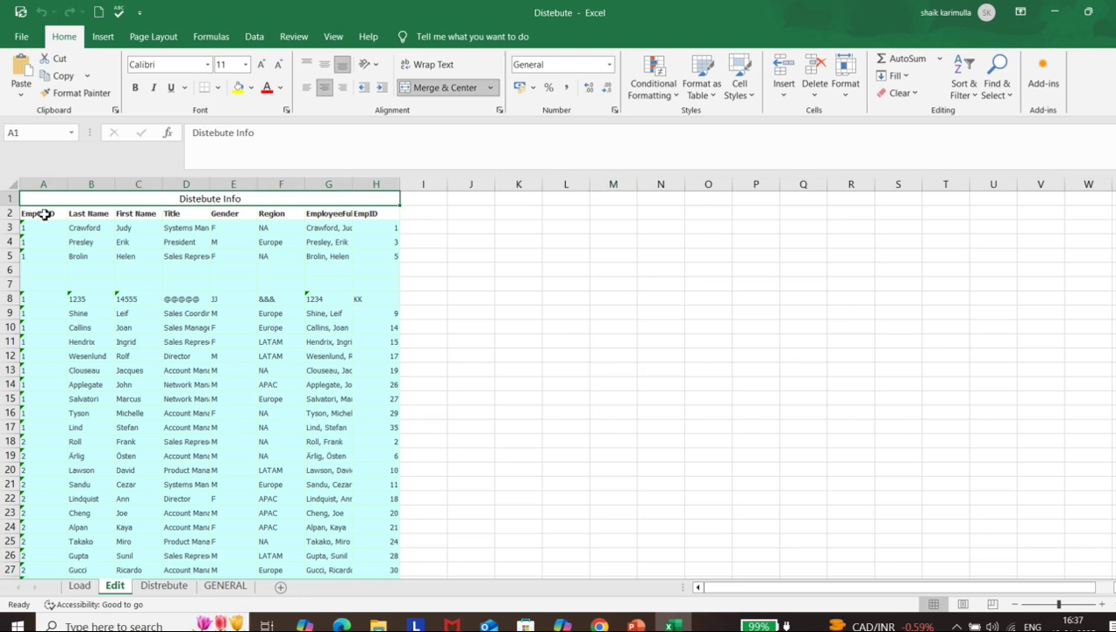
{"action": "left_click", "coordinate": [45, 213]}
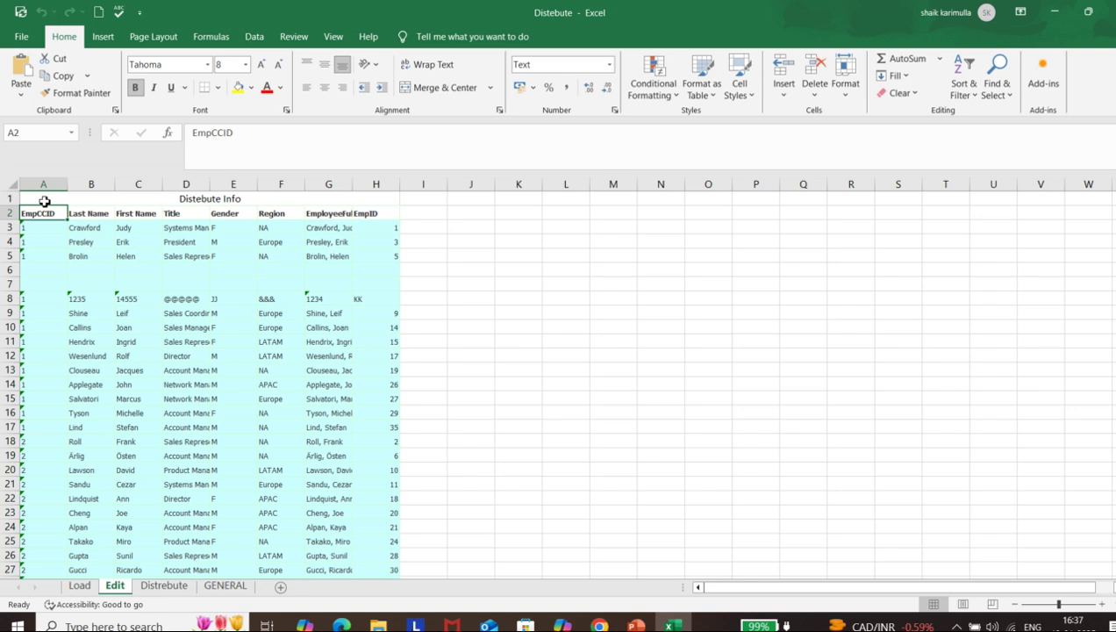
{"action": "left_click", "coordinate": [44, 202]}
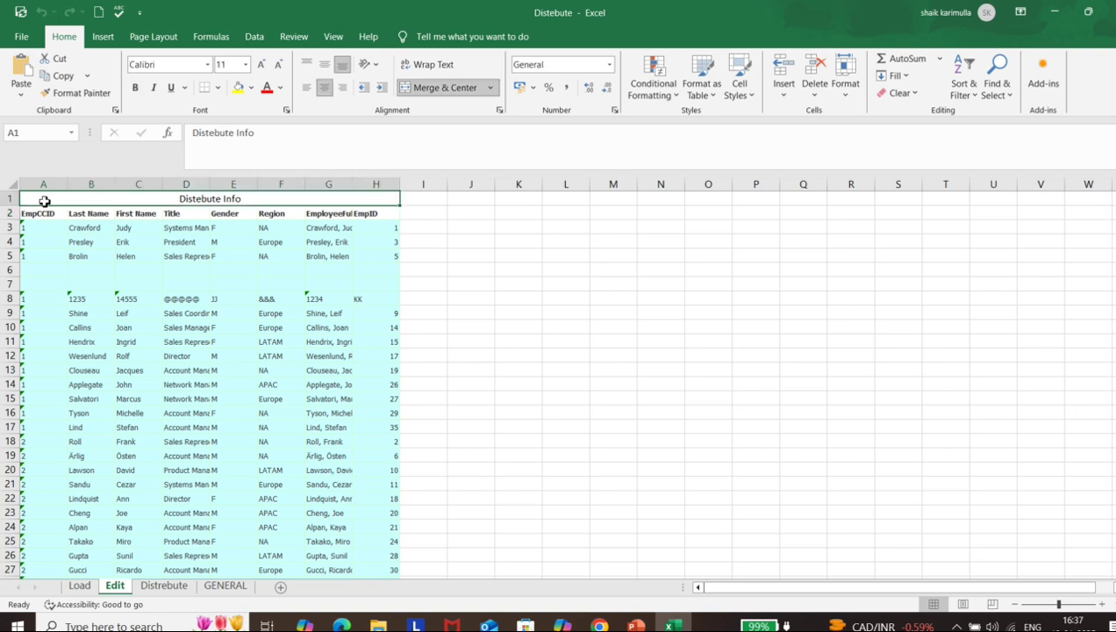
{"action": "left_click", "coordinate": [11, 271]}
{"action": "left_click_drag", "start_coordinate": [10, 271], "coordinate": [11, 279]}
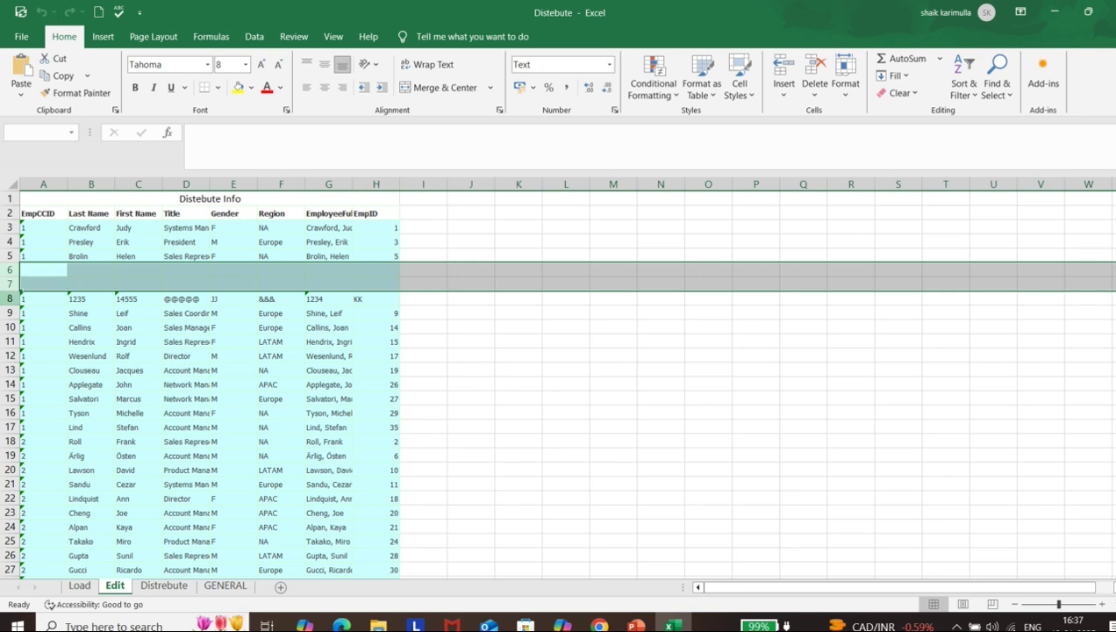
{"action": "left_click_drag", "start_coordinate": [11, 271], "coordinate": [11, 283]}
{"action": "left_click", "coordinate": [10, 298]}
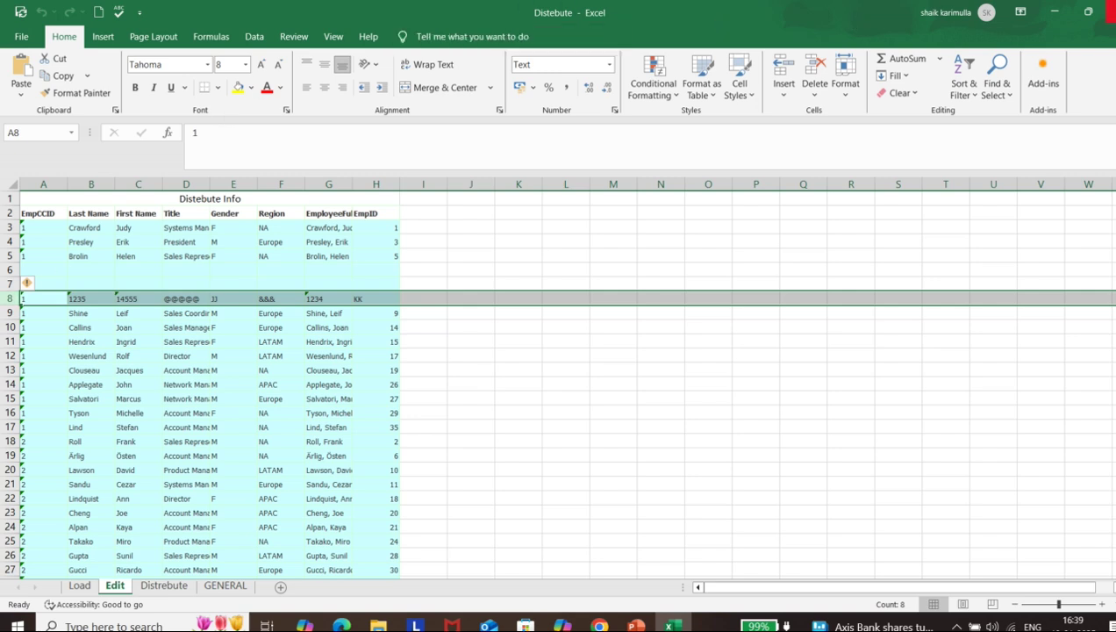
Step: Close the Distebute workbook and minimize the File Explorer and PowerPoint windows to reach the desktop
{"action": "left_click", "coordinate": [1108, 13]}
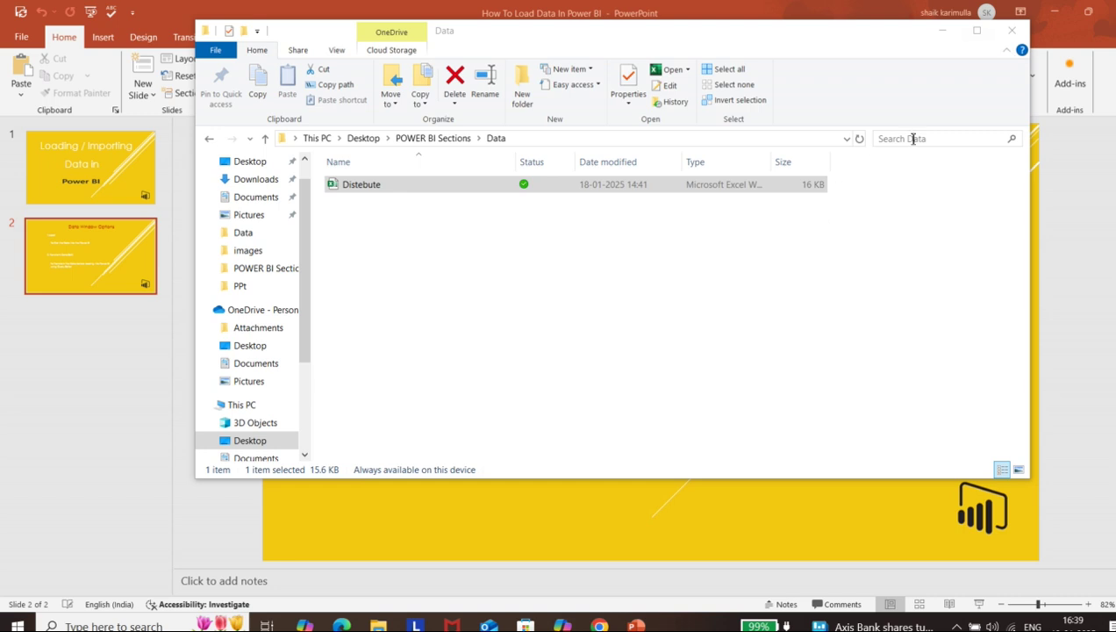
{"action": "left_click", "coordinate": [941, 30]}
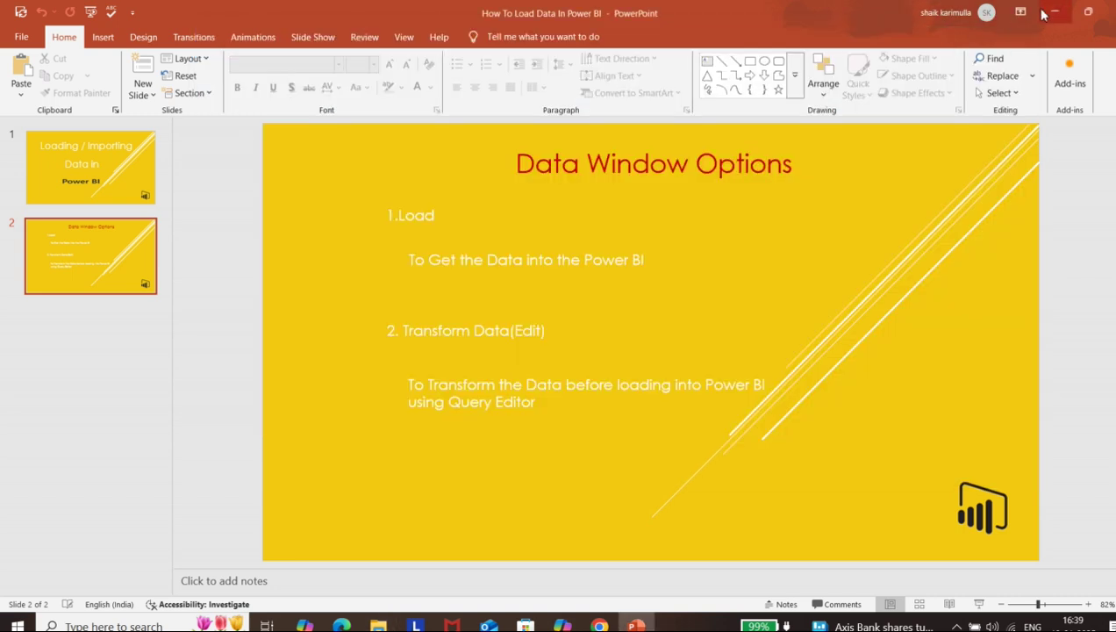
{"action": "left_click", "coordinate": [1053, 13]}
{"action": "left_click", "coordinate": [1051, 12]}
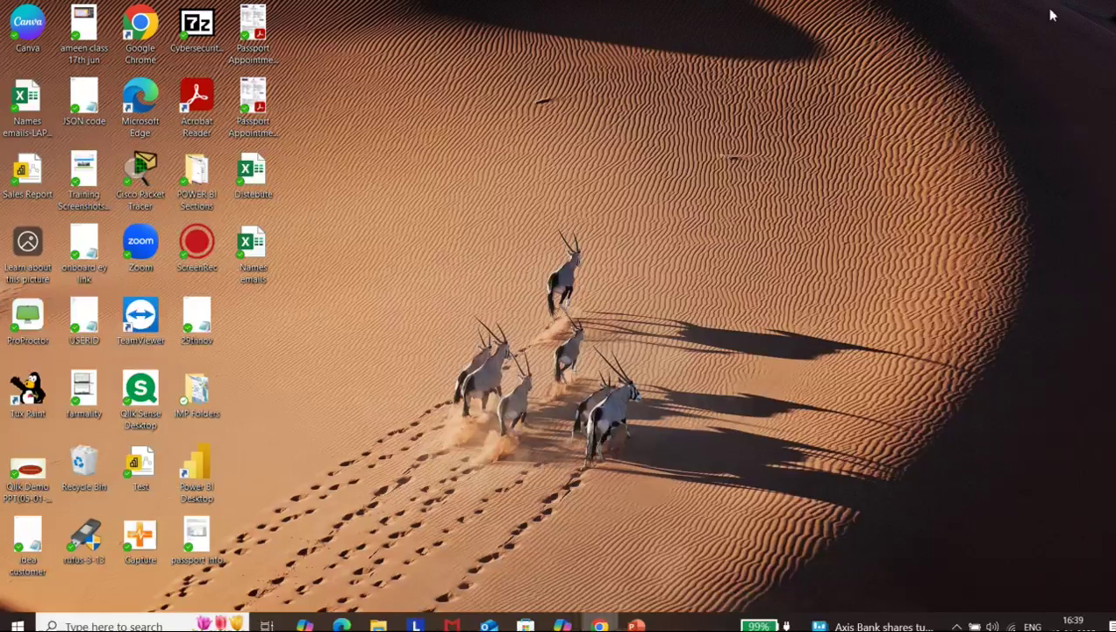
Step: Switch to Power BI Desktop with a blank report and connect it to the Distebute Excel workbook in the Data folder
{"action": "double_click", "coordinate": [201, 484]}
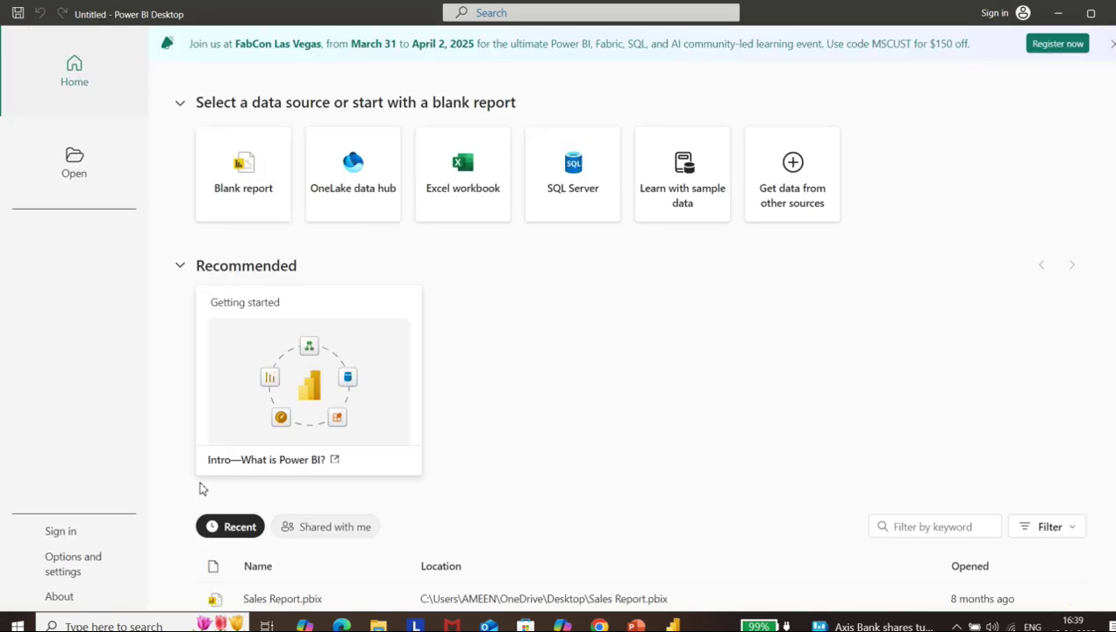
{"action": "left_click", "coordinate": [210, 169]}
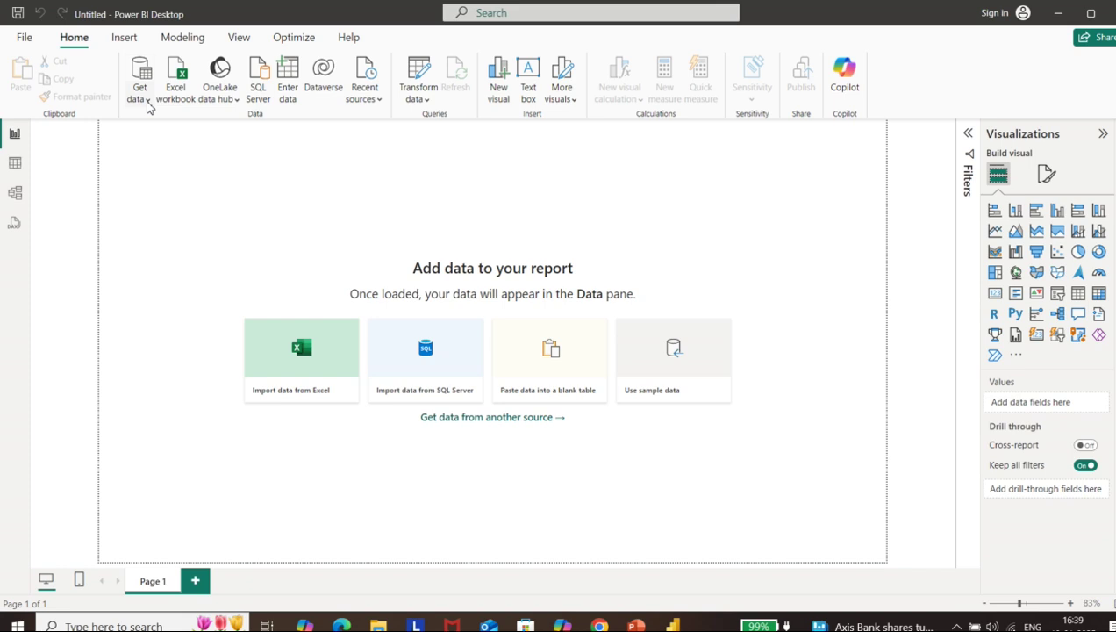
{"action": "left_click", "coordinate": [147, 101]}
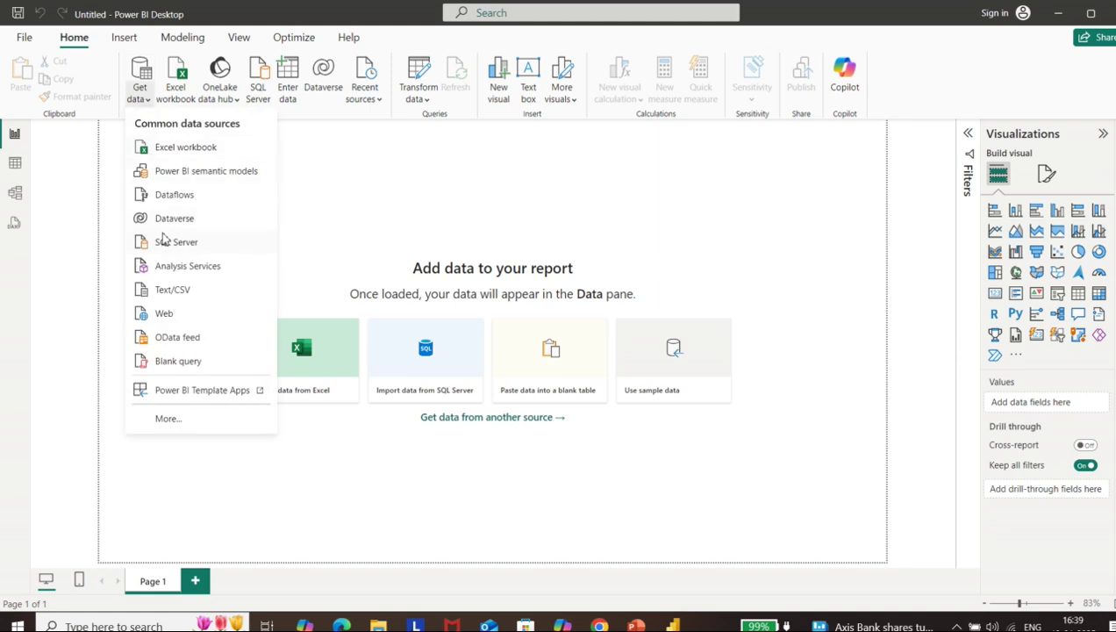
{"action": "left_click", "coordinate": [168, 150]}
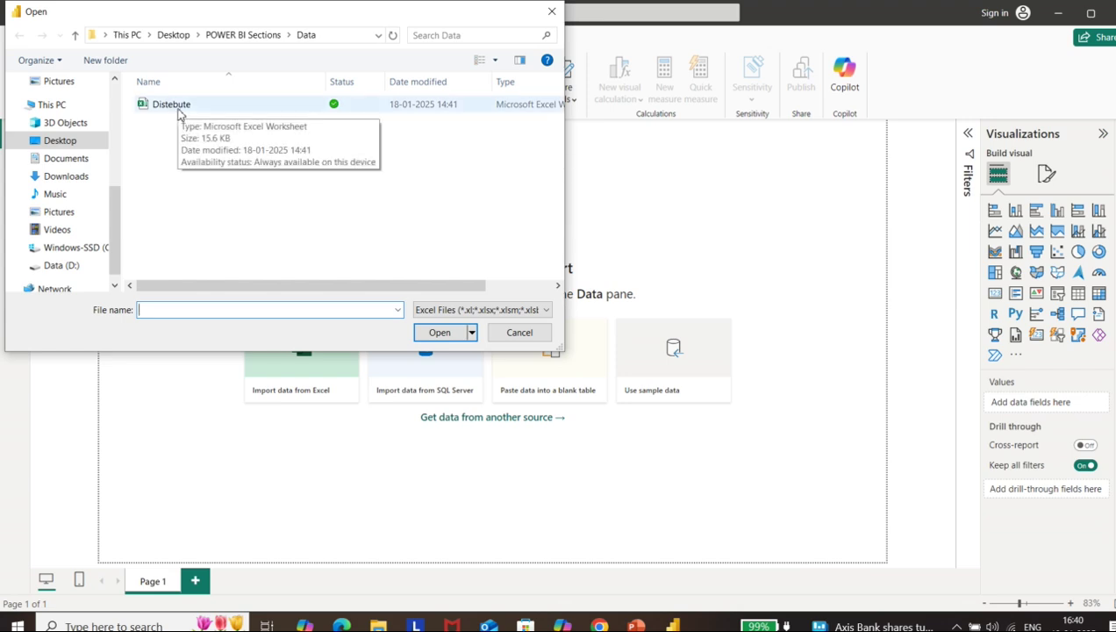
{"action": "left_click", "coordinate": [178, 111]}
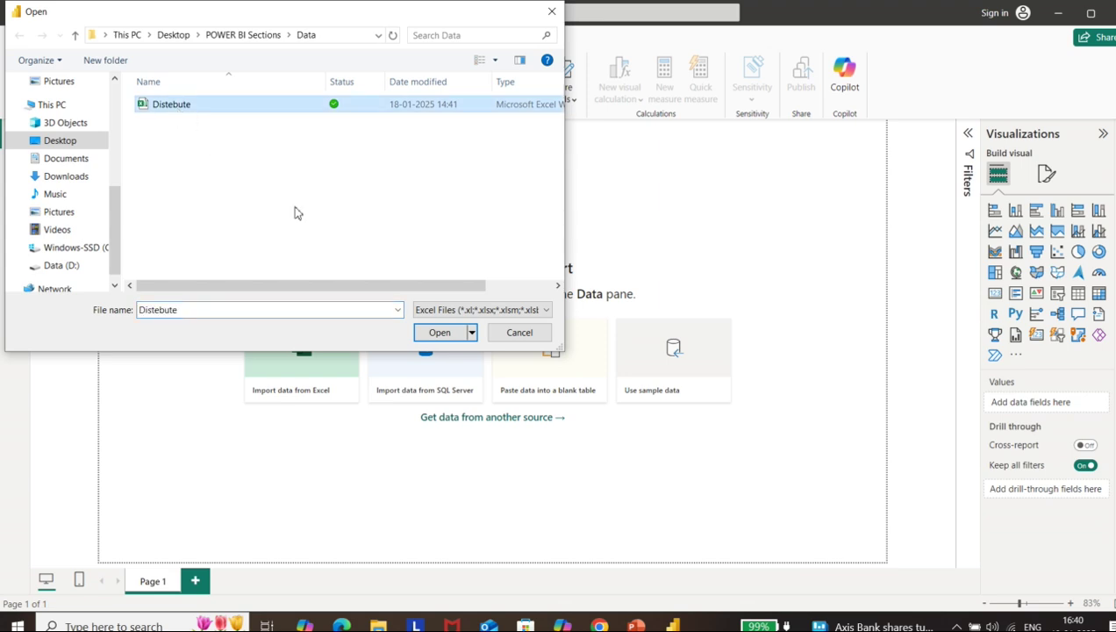
{"action": "left_click", "coordinate": [439, 333]}
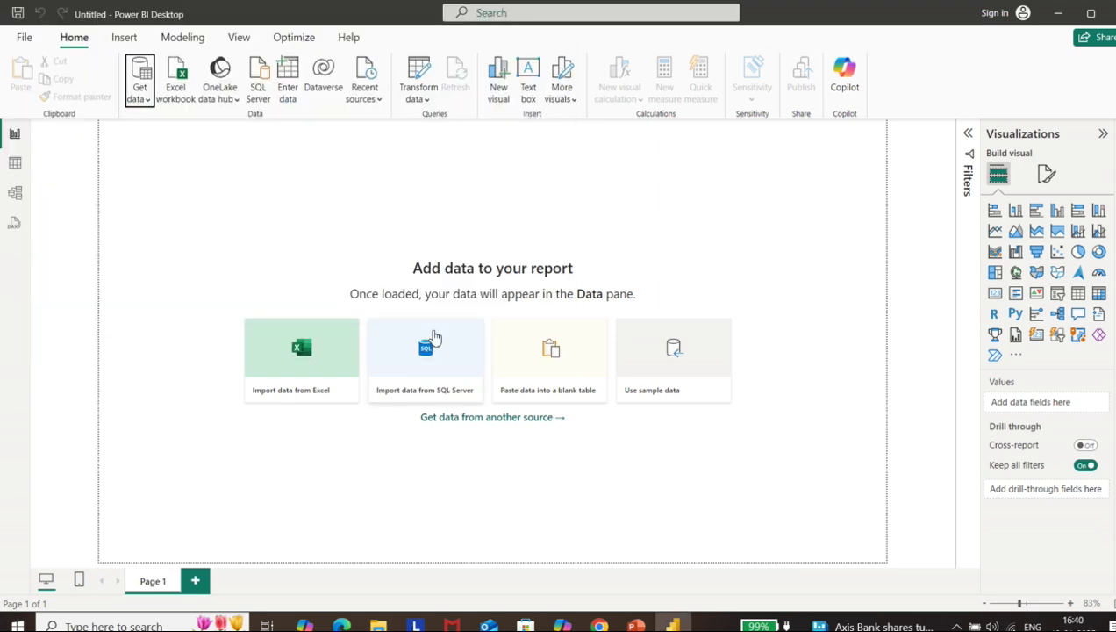
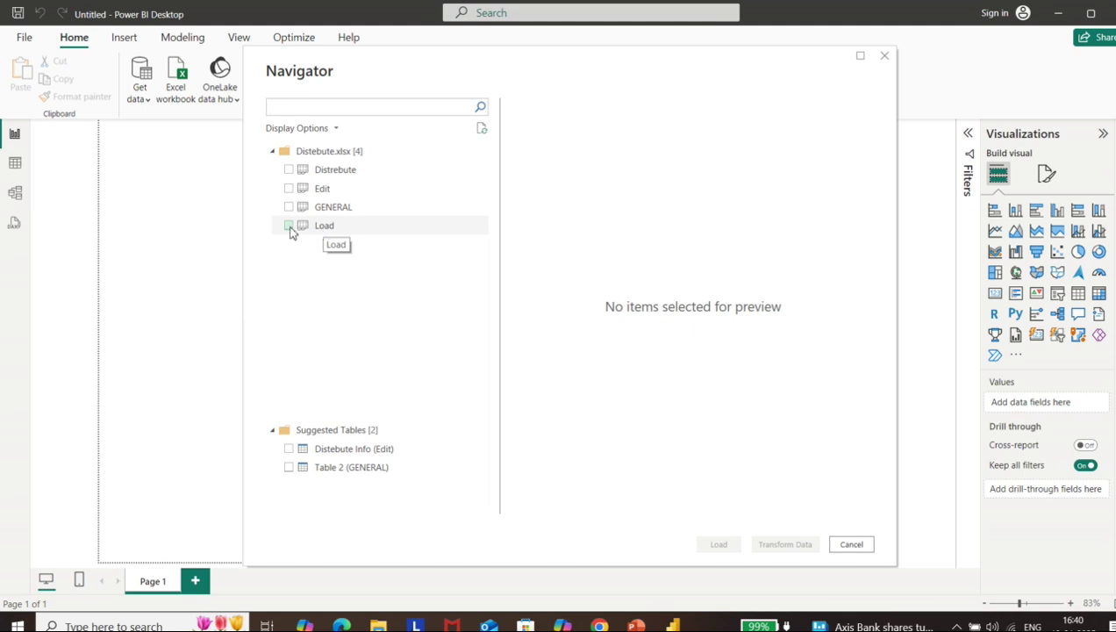
Step: Choose only the Load sheet from the Distebute workbook, preview it, and load it into the report
{"action": "left_click", "coordinate": [289, 226]}
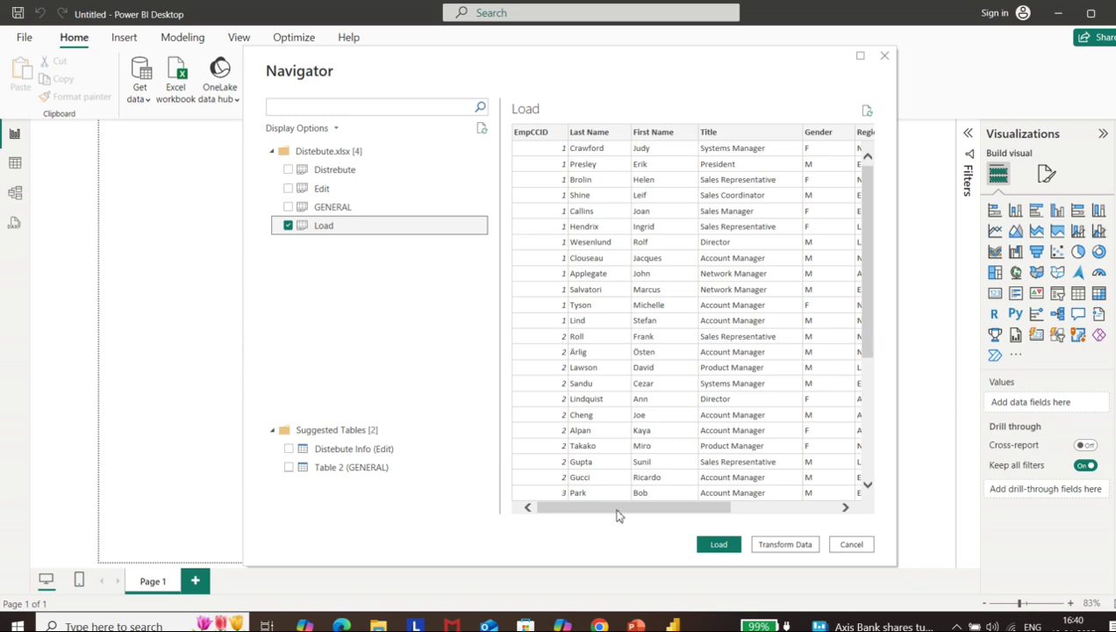
{"action": "mouse_move", "coordinate": [614, 511]}
{"action": "left_mouse_down"}
{"action": "mouse_move", "coordinate": [678, 512]}
{"action": "mouse_move", "coordinate": [608, 523]}
{"action": "left_mouse_up"}
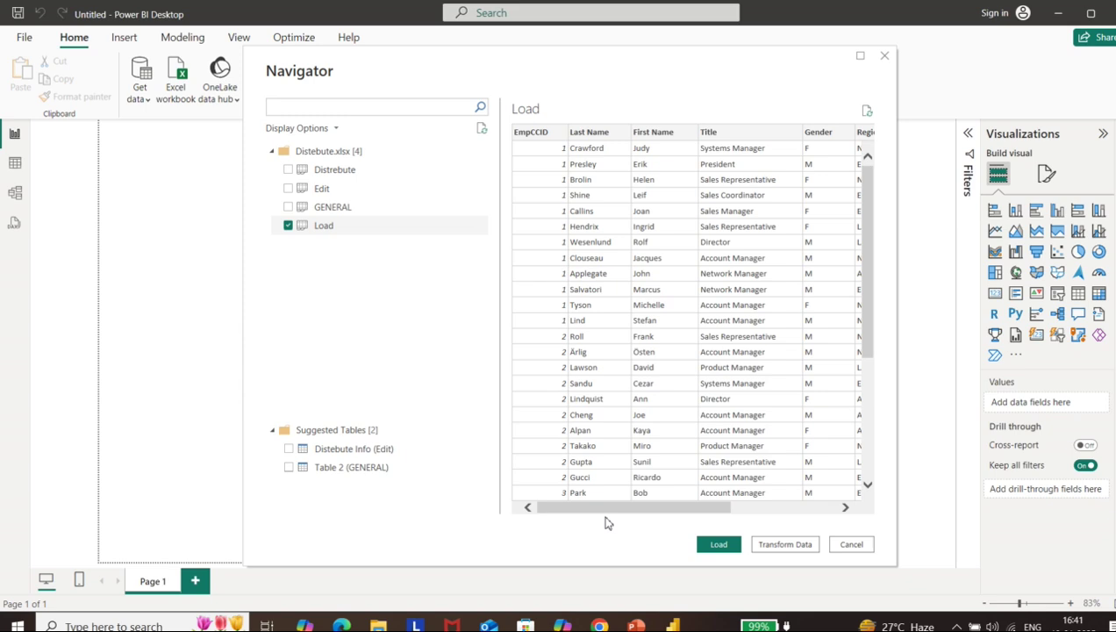
{"action": "left_click", "coordinate": [711, 547]}
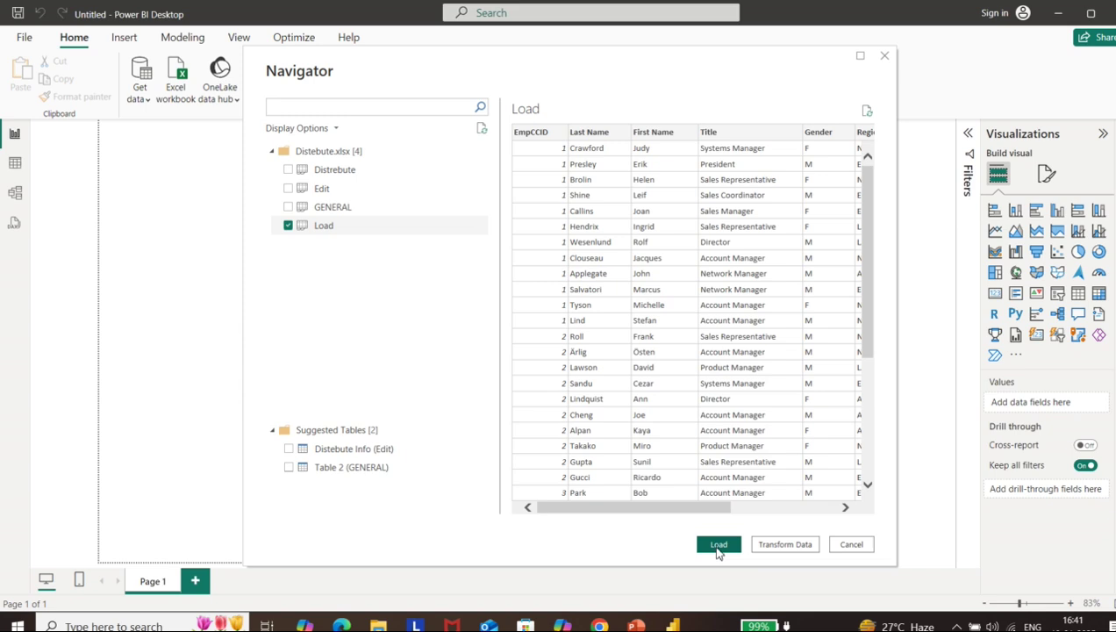
{"action": "left_click", "coordinate": [717, 546]}
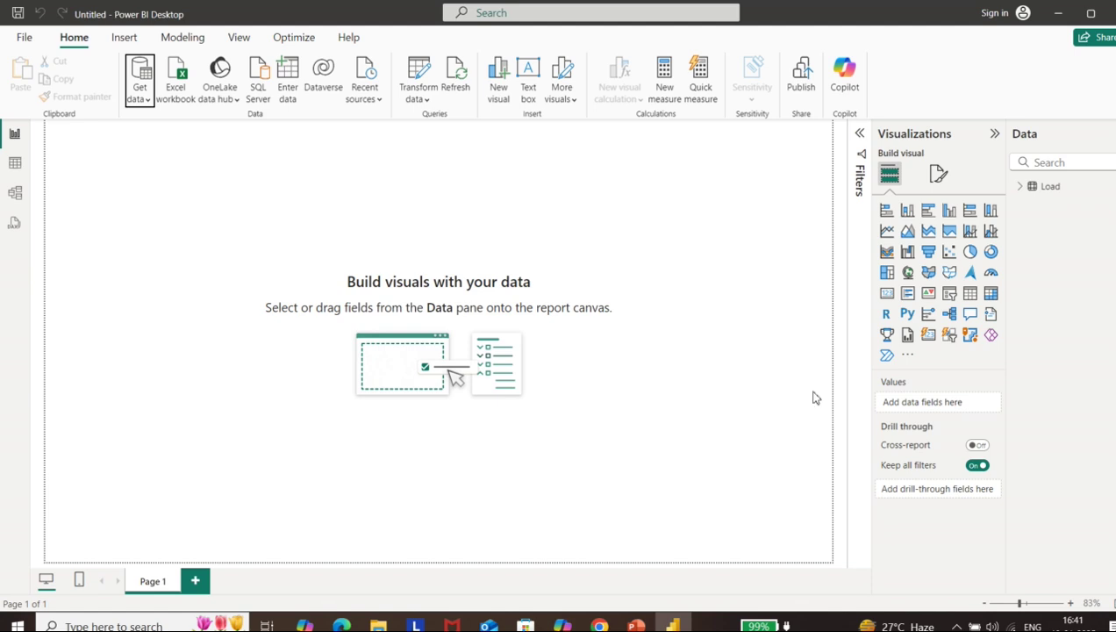
Step: Add a table visual to the report page with the EmpID, Title and EmployeeFullName fields from the Load table
{"action": "left_click", "coordinate": [1019, 188]}
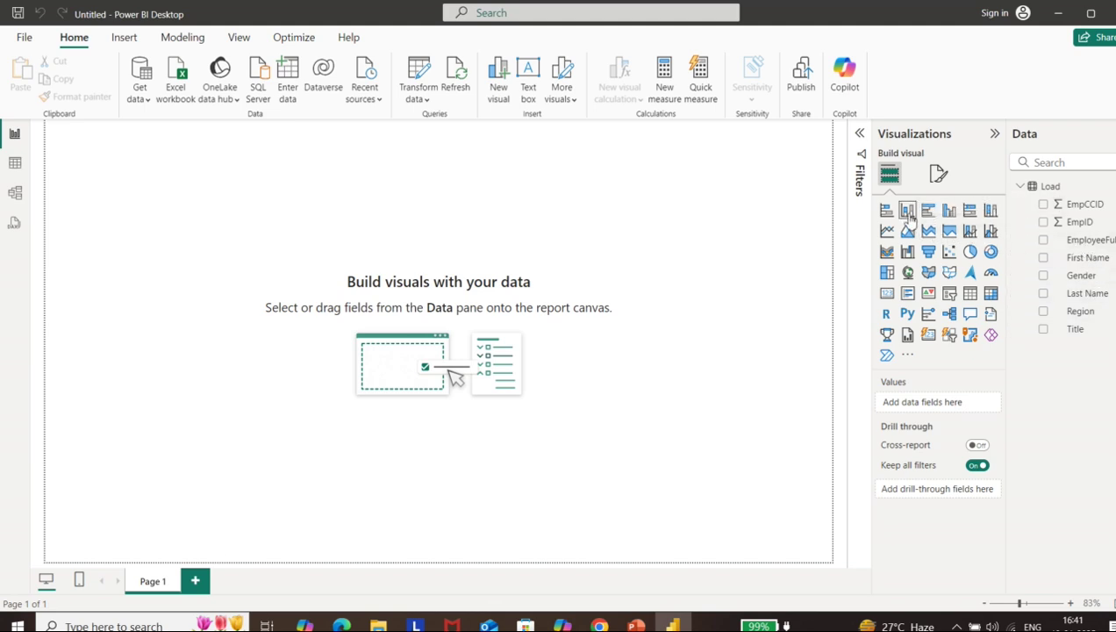
{"action": "left_click", "coordinate": [971, 294]}
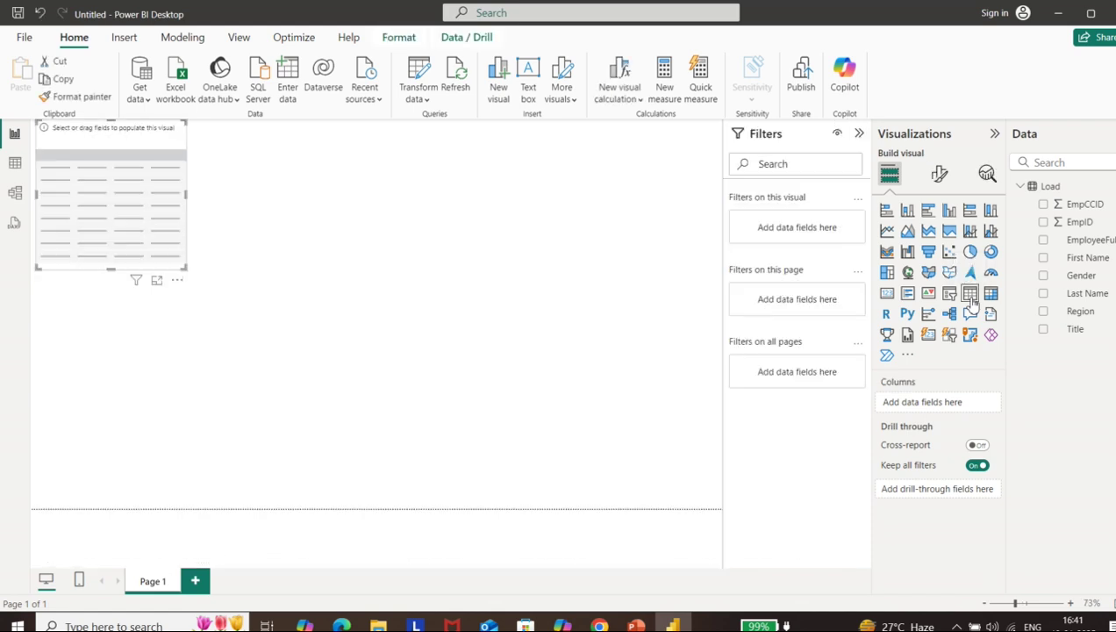
{"action": "left_click_drag", "start_coordinate": [1063, 223], "coordinate": [956, 402]}
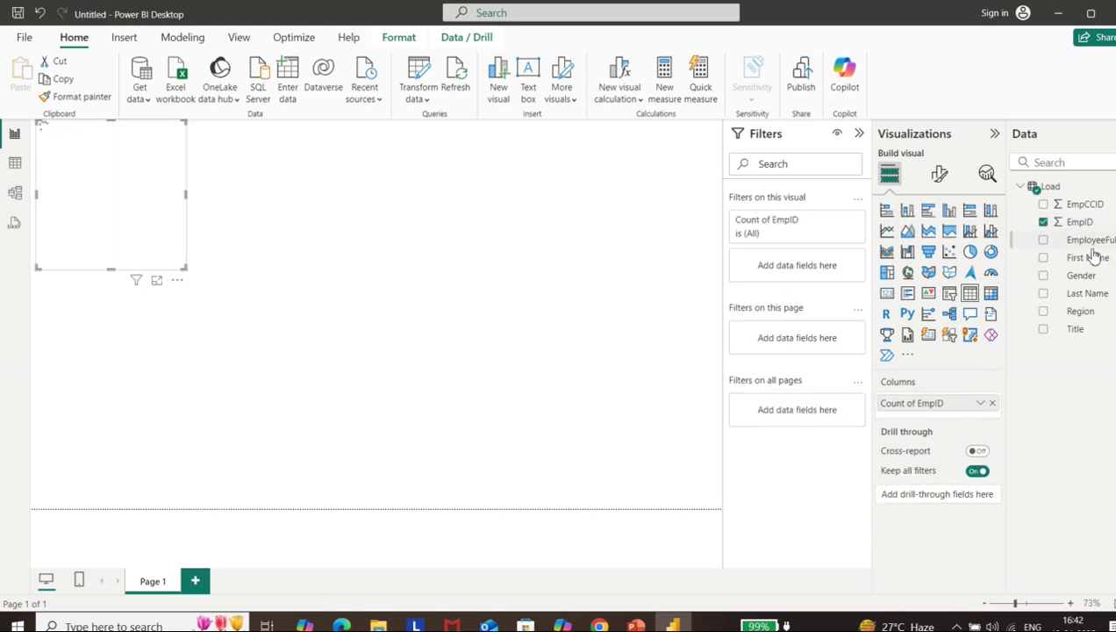
{"action": "left_click_drag", "start_coordinate": [1084, 240], "coordinate": [957, 429]}
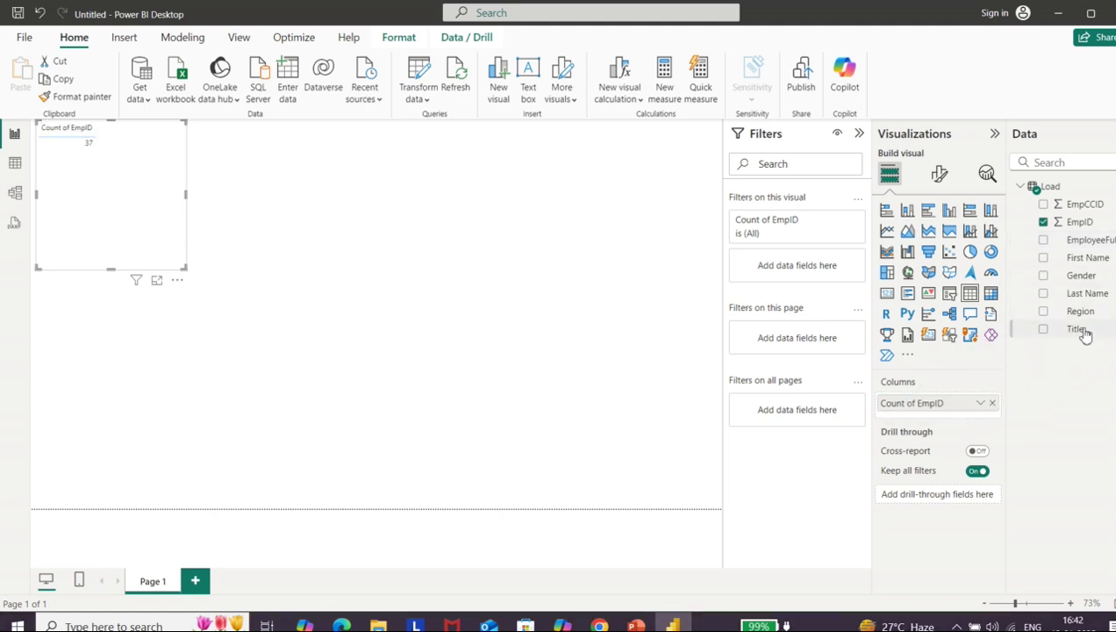
{"action": "left_click_drag", "start_coordinate": [1077, 333], "coordinate": [950, 426]}
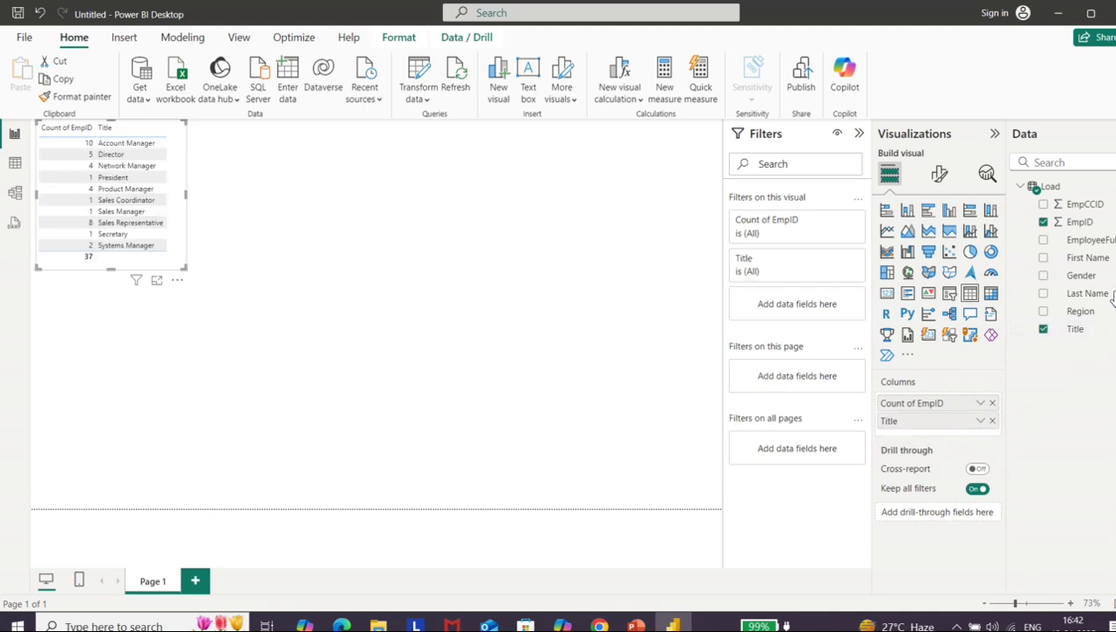
{"action": "left_click_drag", "start_coordinate": [1106, 244], "coordinate": [965, 440]}
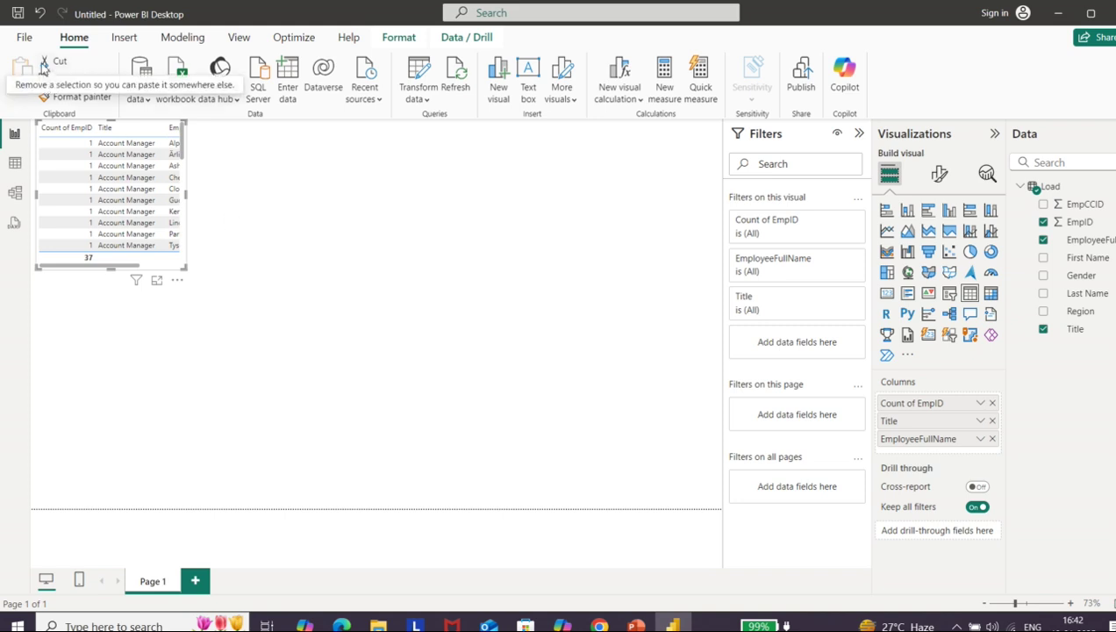
Step: Connect to the Distebute Excel workbook again and open only its Edit sheet in Power Query Editor for transformation
{"action": "left_click", "coordinate": [147, 99]}
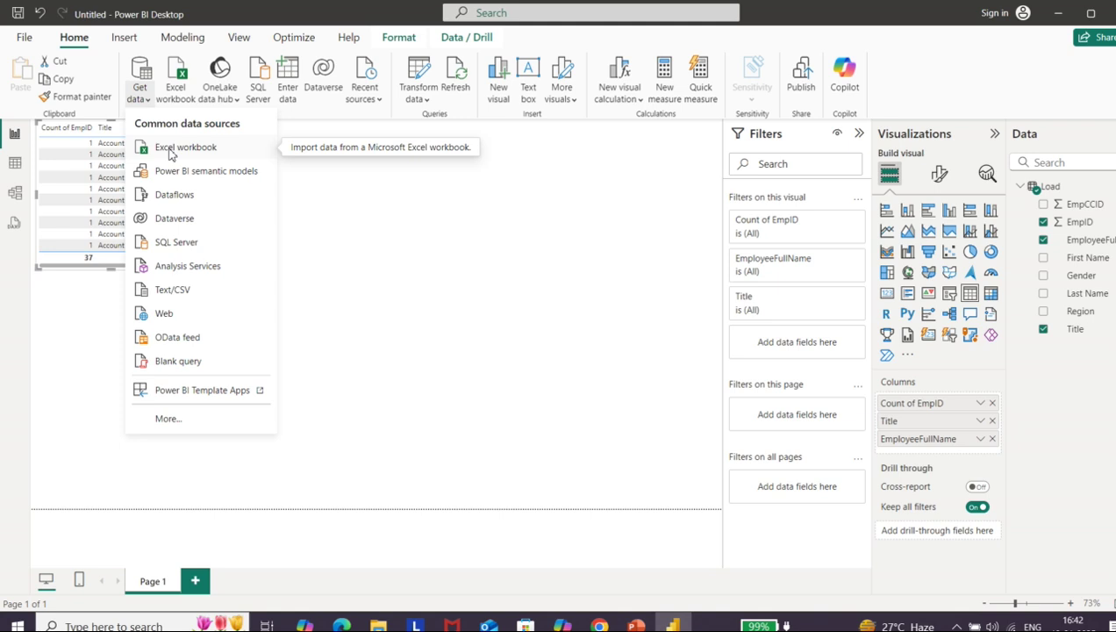
{"action": "left_click", "coordinate": [171, 152]}
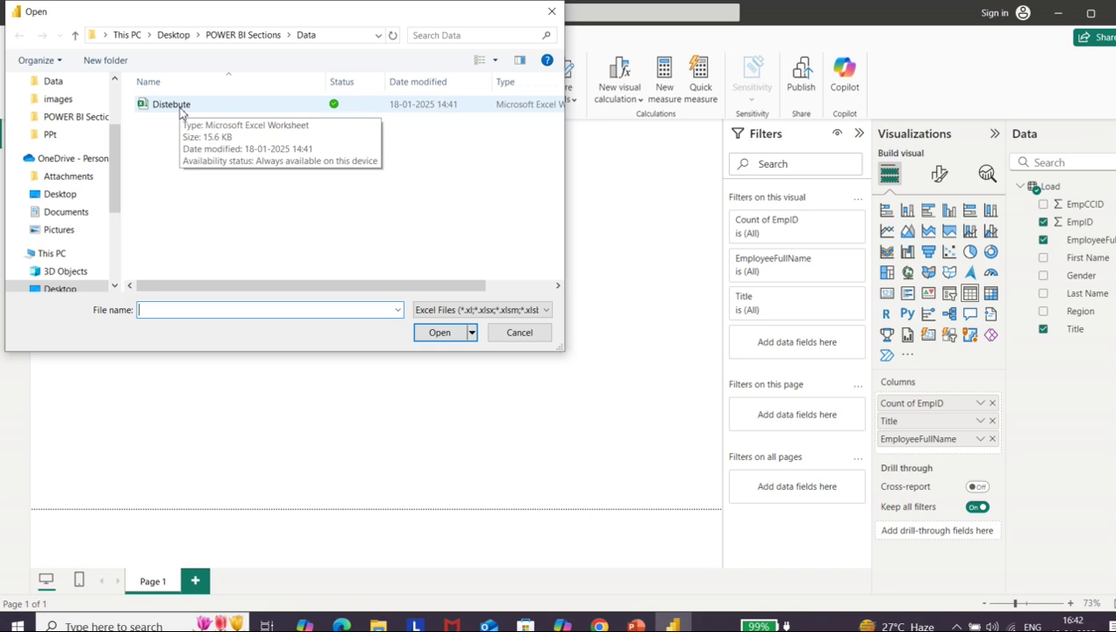
{"action": "left_click", "coordinate": [180, 108]}
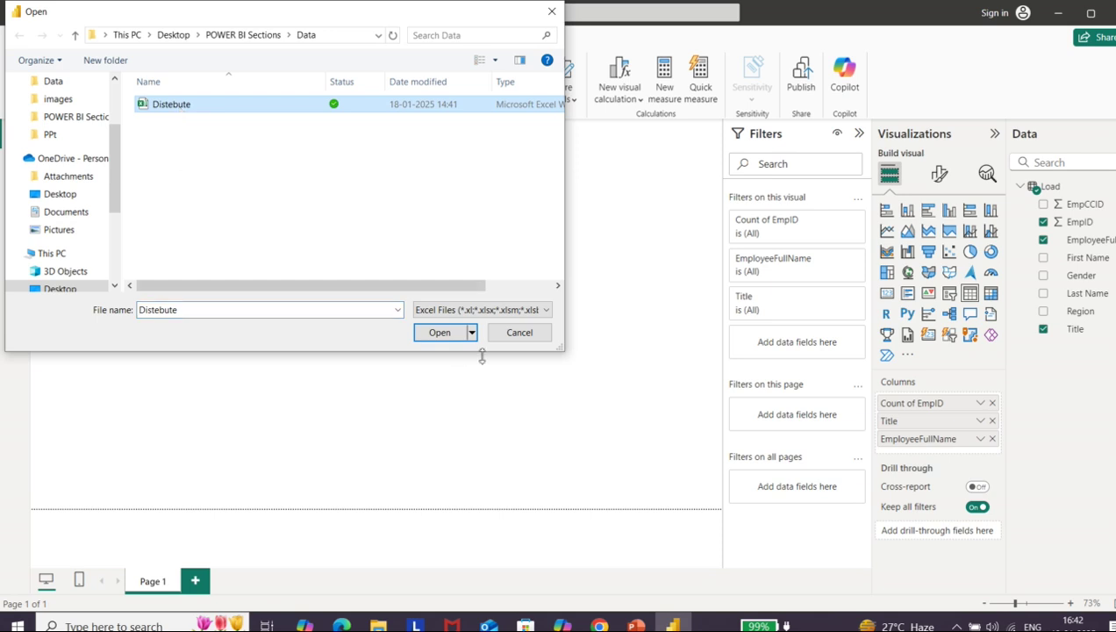
{"action": "left_click", "coordinate": [440, 333]}
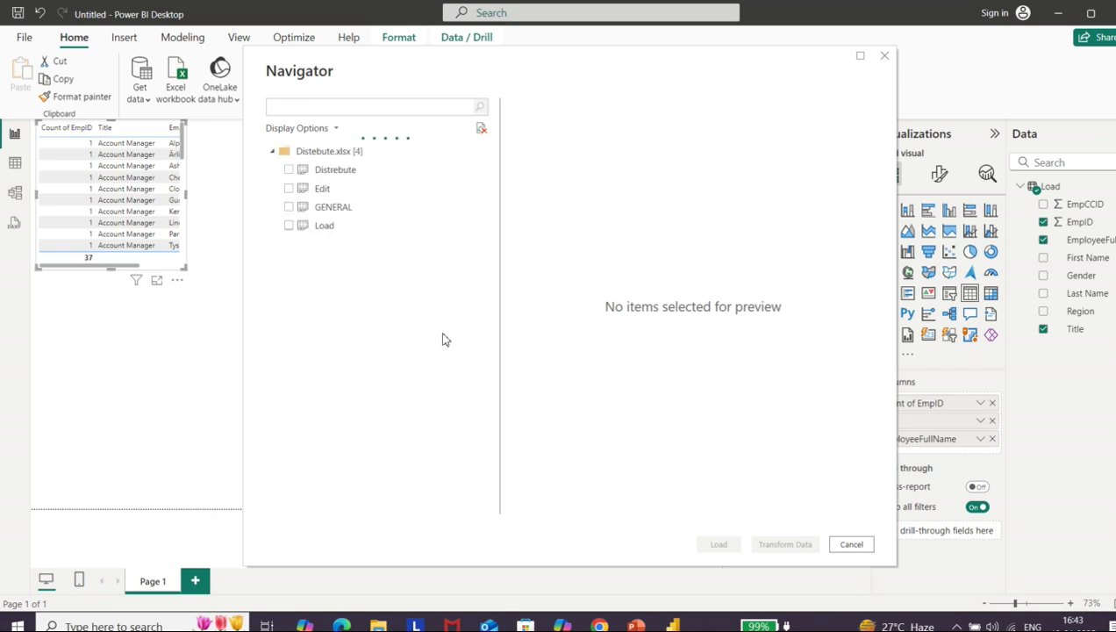
{"action": "left_click", "coordinate": [287, 190]}
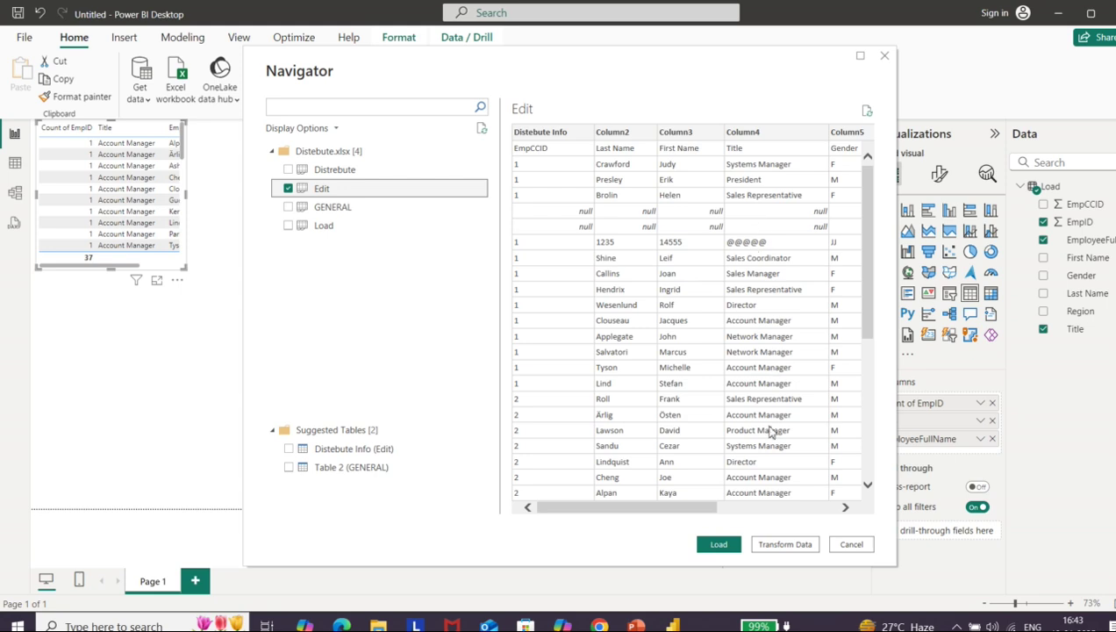
{"action": "left_click", "coordinate": [786, 544]}
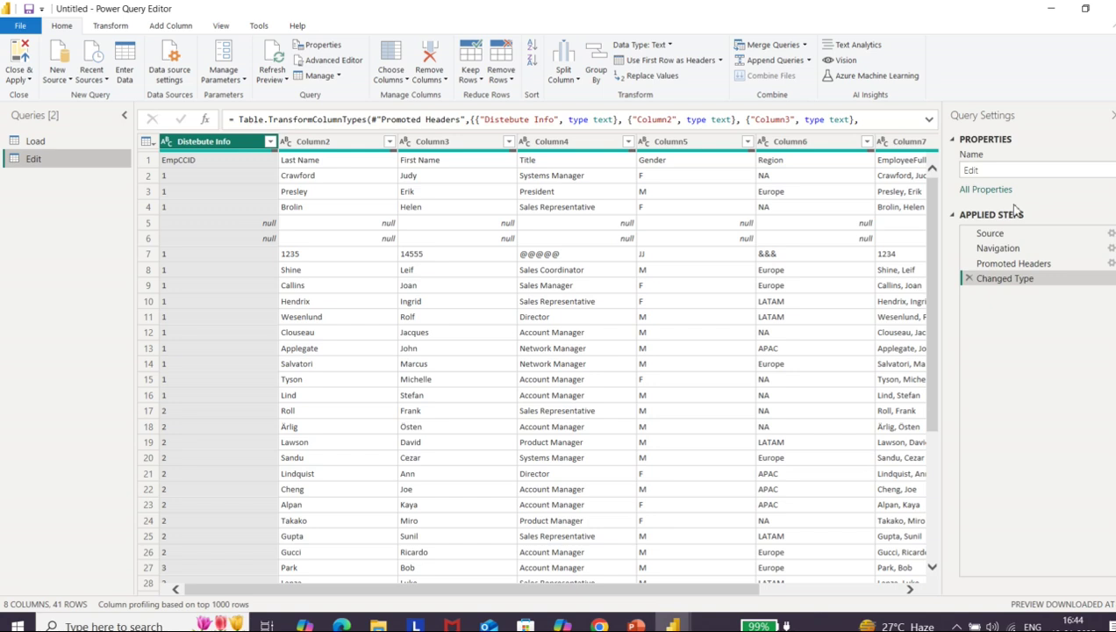
Step: Promote the first row of the Edit query to column headers and filter the null rows out of EmpCCID
{"action": "left_click", "coordinate": [979, 168]}
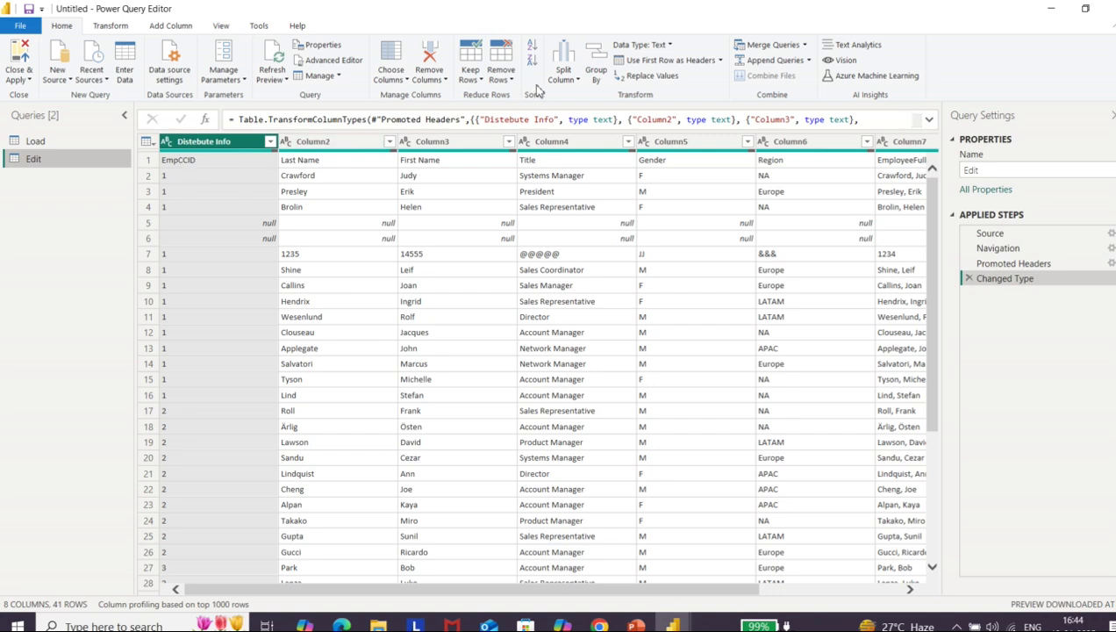
{"action": "left_click", "coordinate": [664, 62]}
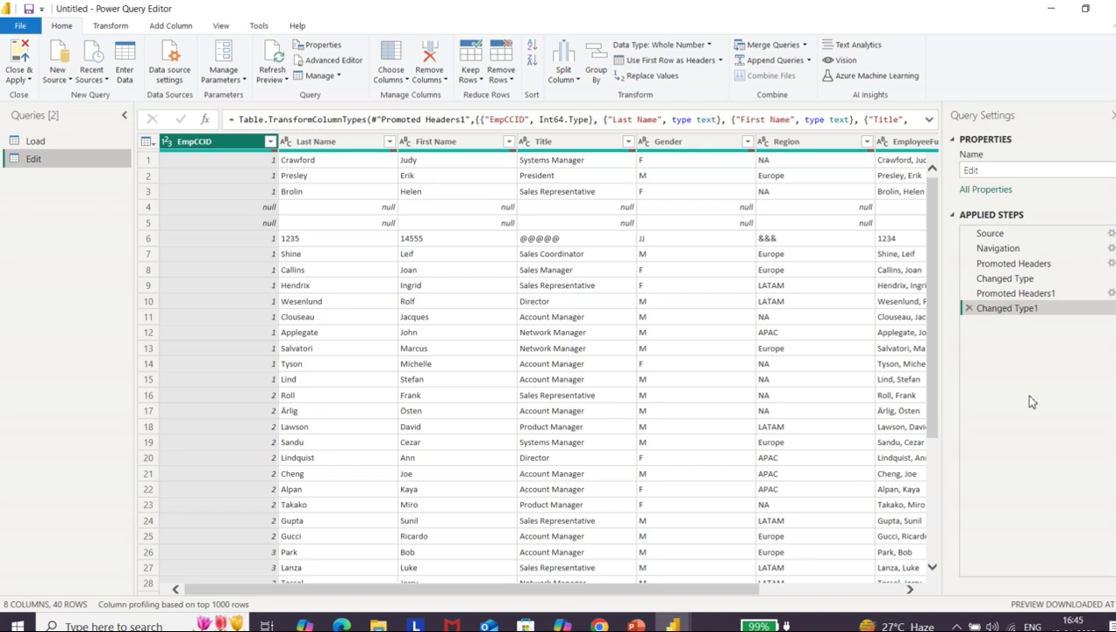
{"action": "left_click", "coordinate": [270, 143]}
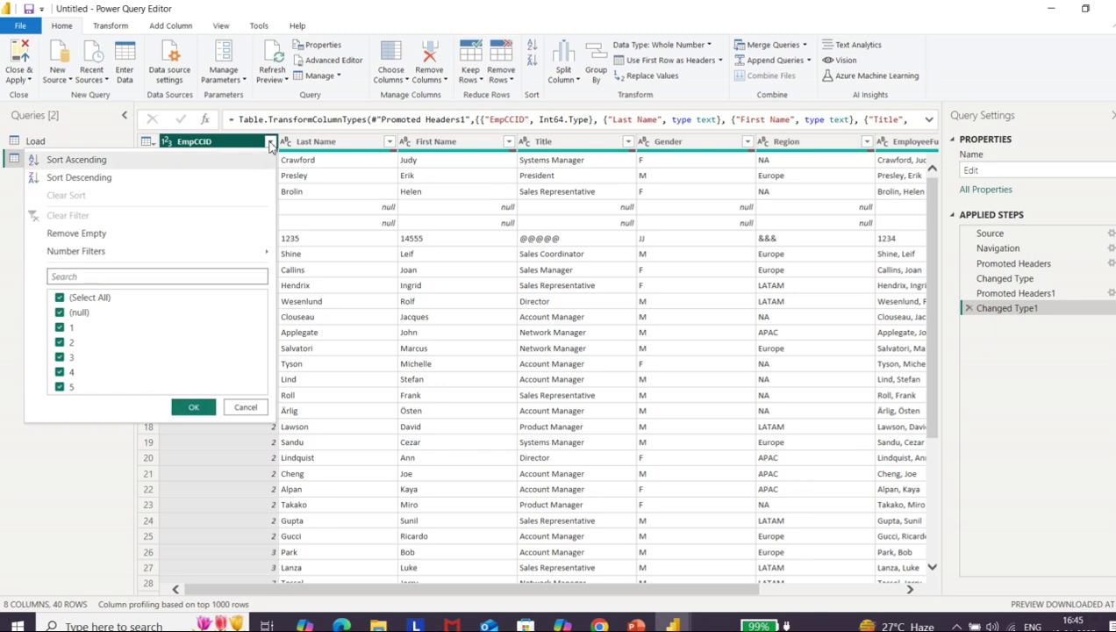
{"action": "left_click", "coordinate": [75, 317]}
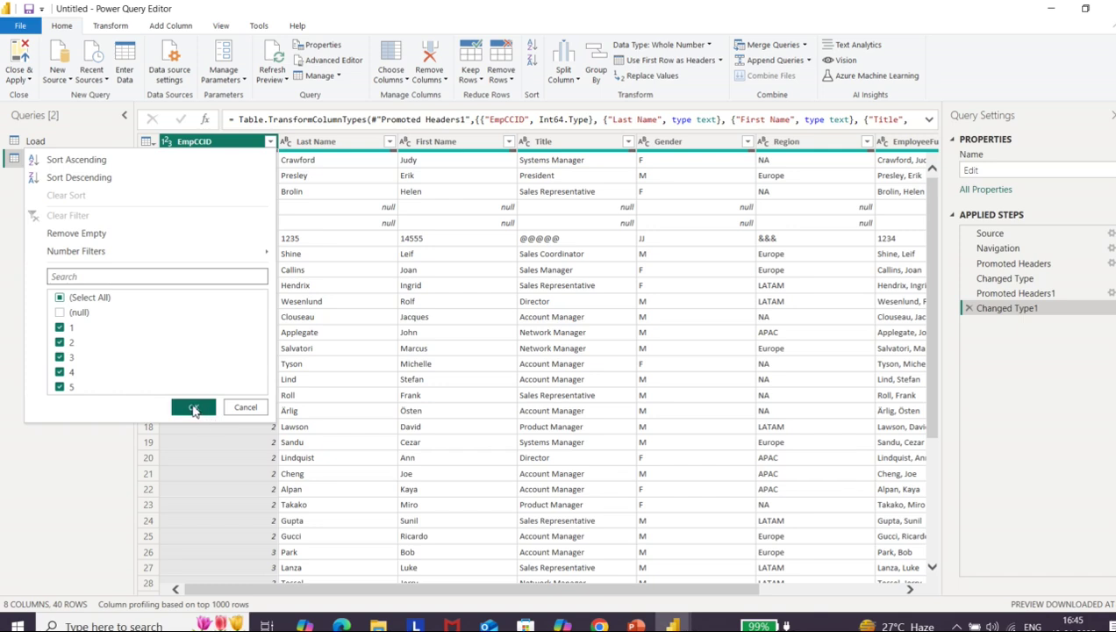
{"action": "left_click", "coordinate": [194, 409]}
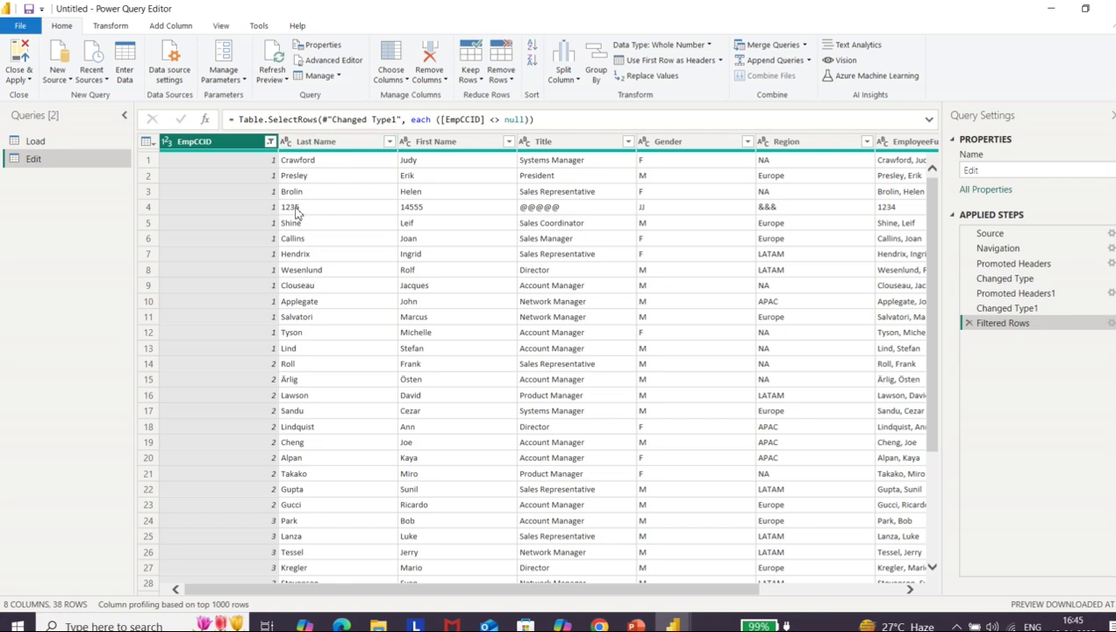
Step: Filter the row with the invalid value 1235 out of the Last Name column
{"action": "left_click", "coordinate": [388, 144]}
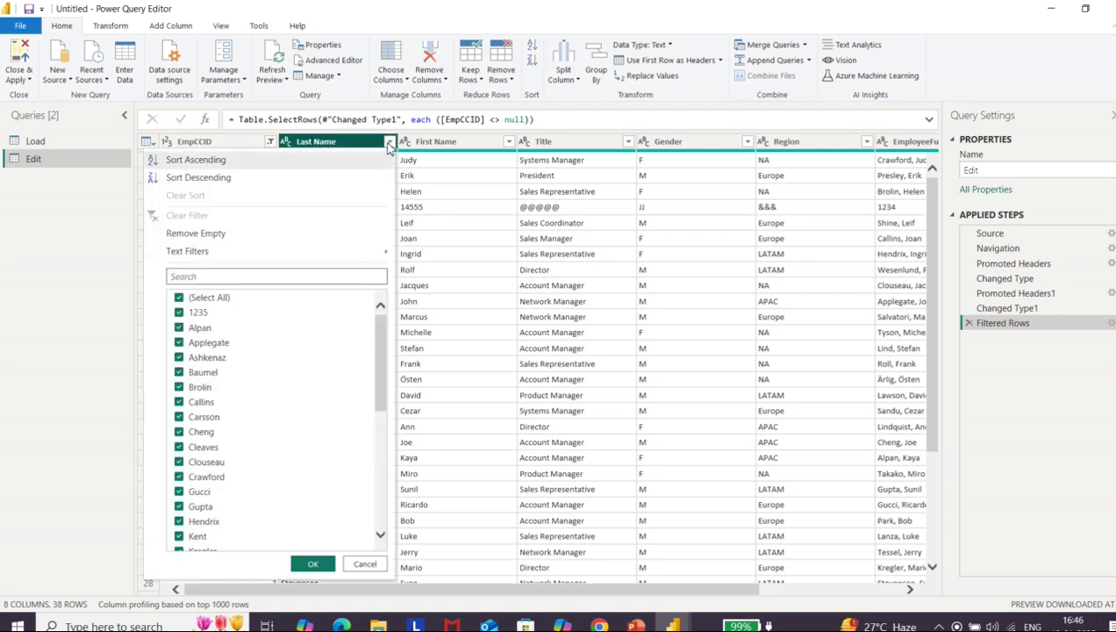
{"action": "left_click", "coordinate": [179, 313]}
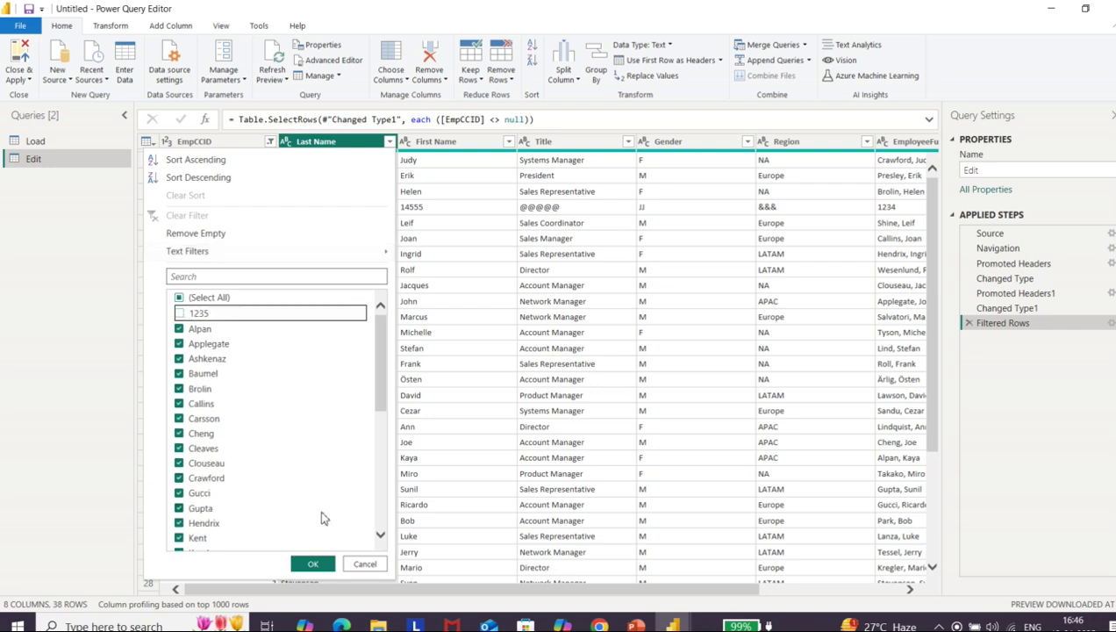
{"action": "left_click", "coordinate": [313, 564]}
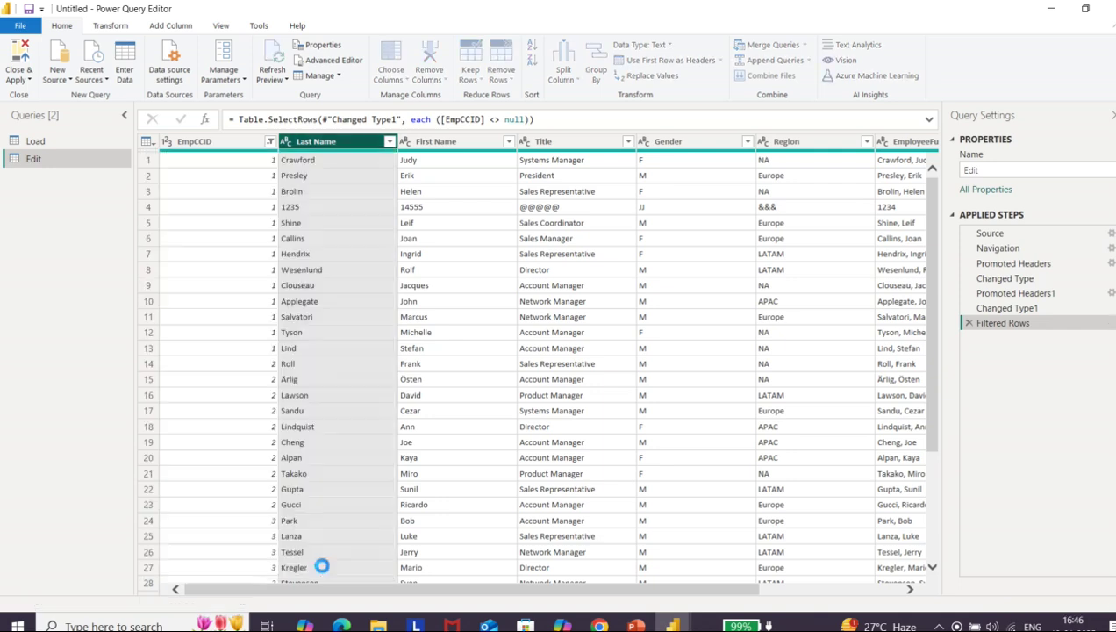
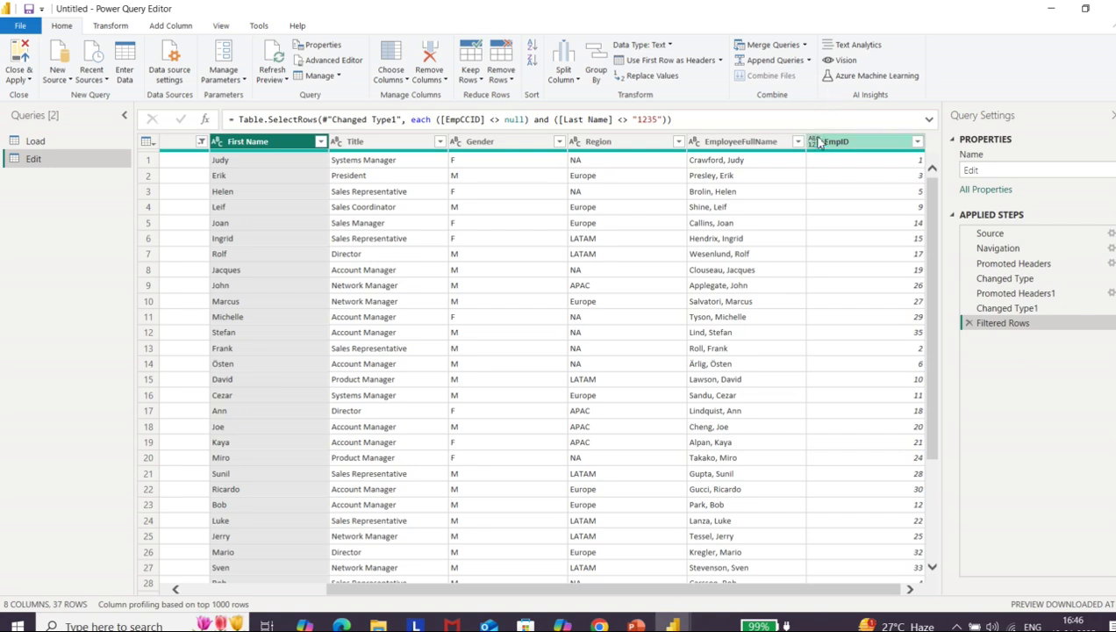
Step: Set the EmpID column's data type to Whole Number and review the query's Filtered Rows and Changed Type2 applied steps
{"action": "left_click", "coordinate": [815, 144]}
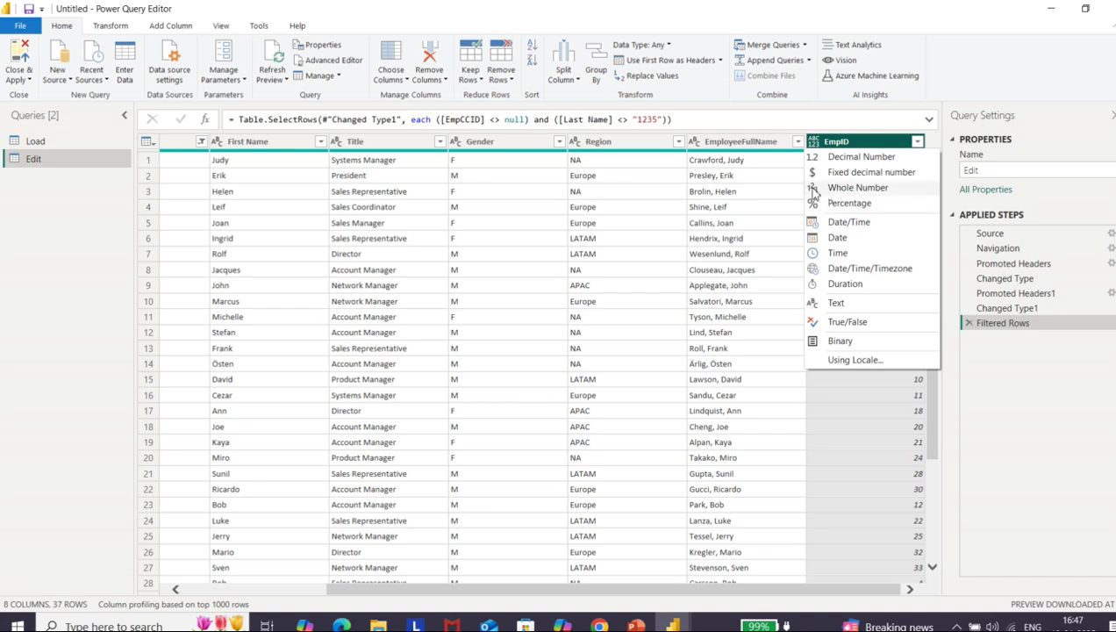
{"action": "left_click", "coordinate": [814, 190]}
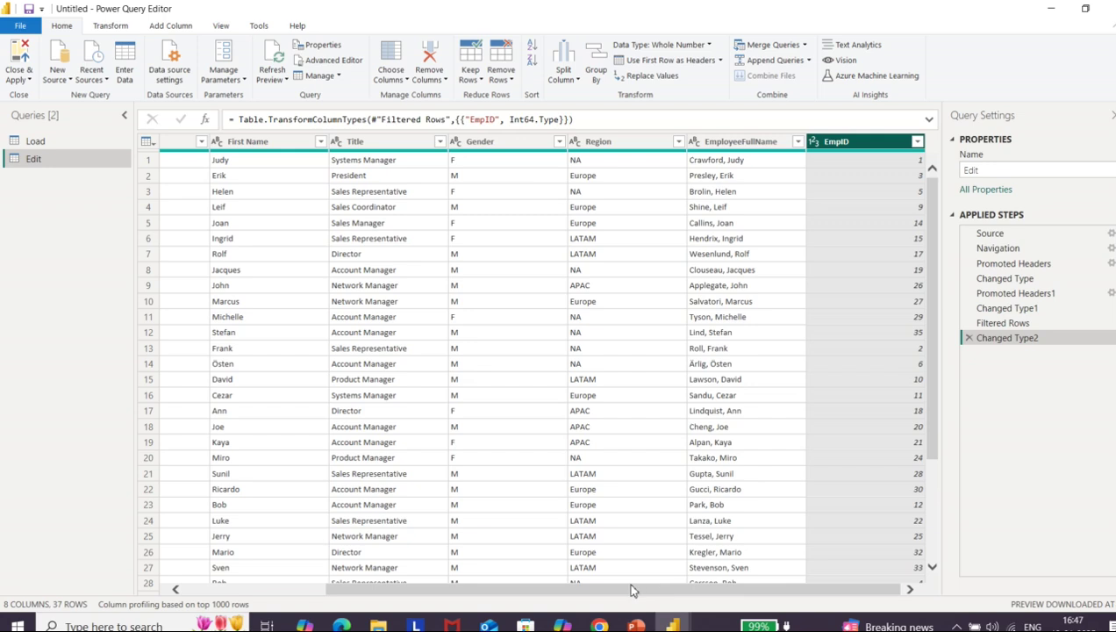
{"action": "left_click_drag", "start_coordinate": [630, 593], "coordinate": [357, 594]}
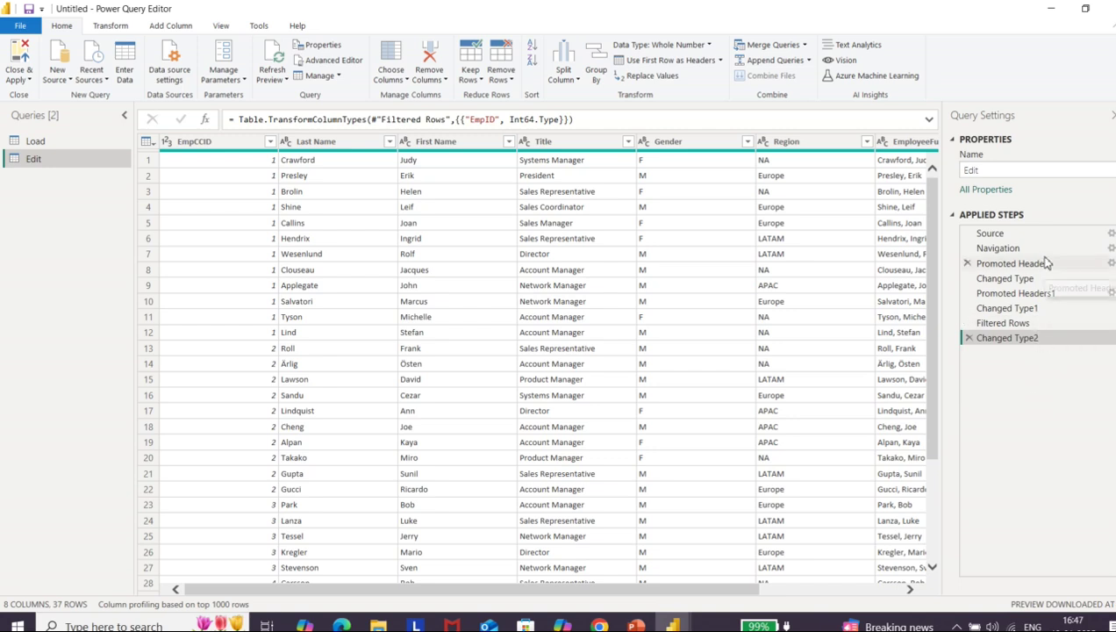
{"action": "left_click", "coordinate": [999, 323]}
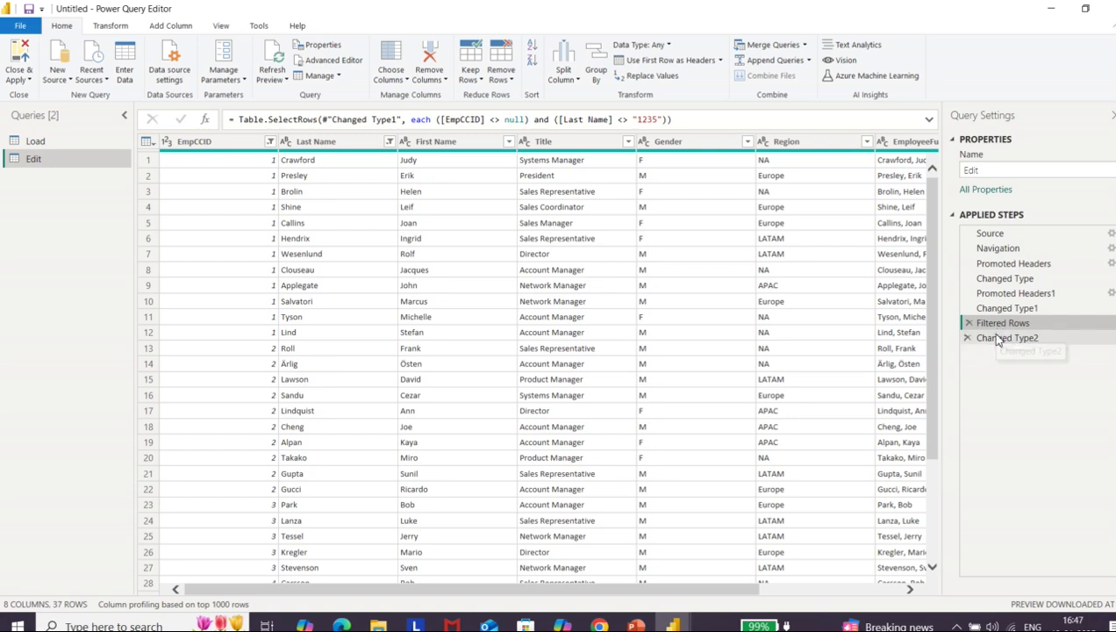
{"action": "left_click", "coordinate": [999, 339]}
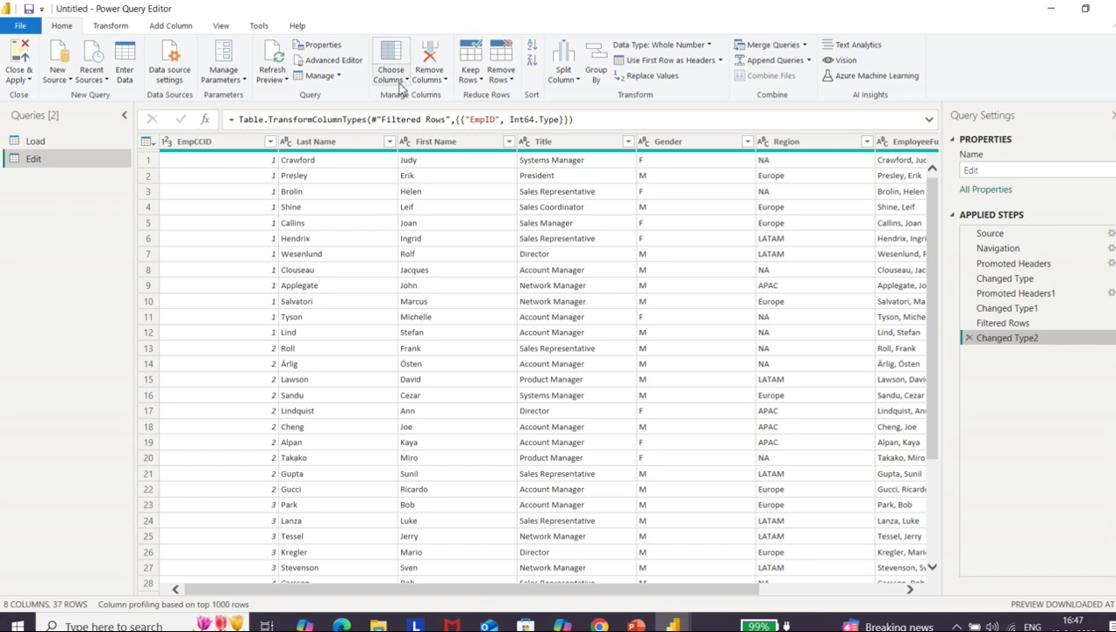
Step: Keep only the Gender, Region, EmployeeFullName and EmpID columns in the Edit query
{"action": "left_click", "coordinate": [406, 81]}
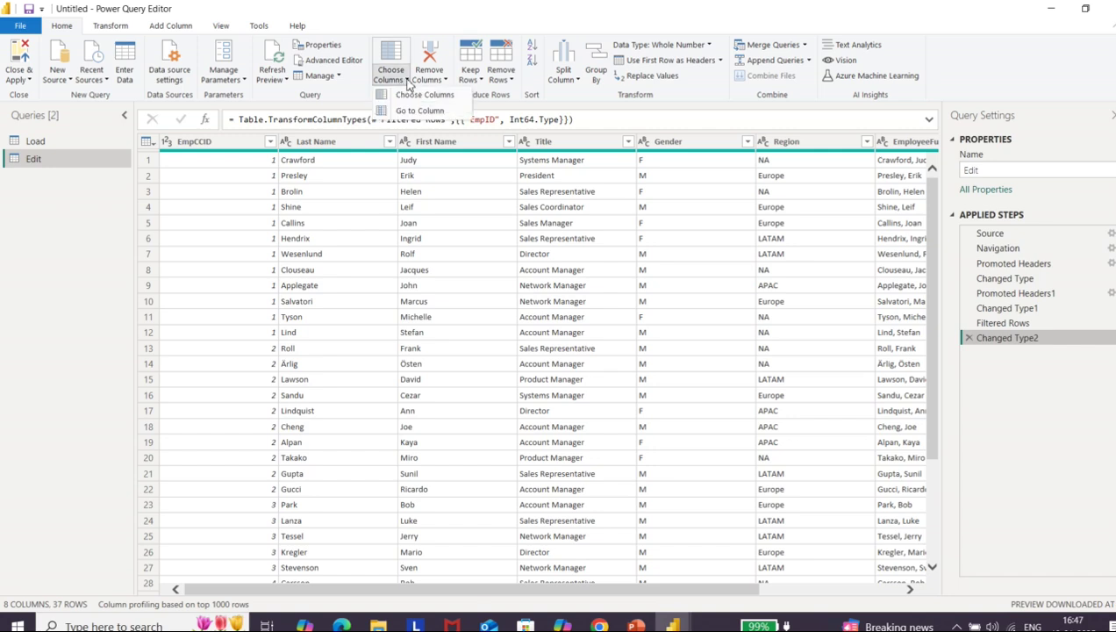
{"action": "left_click", "coordinate": [414, 96]}
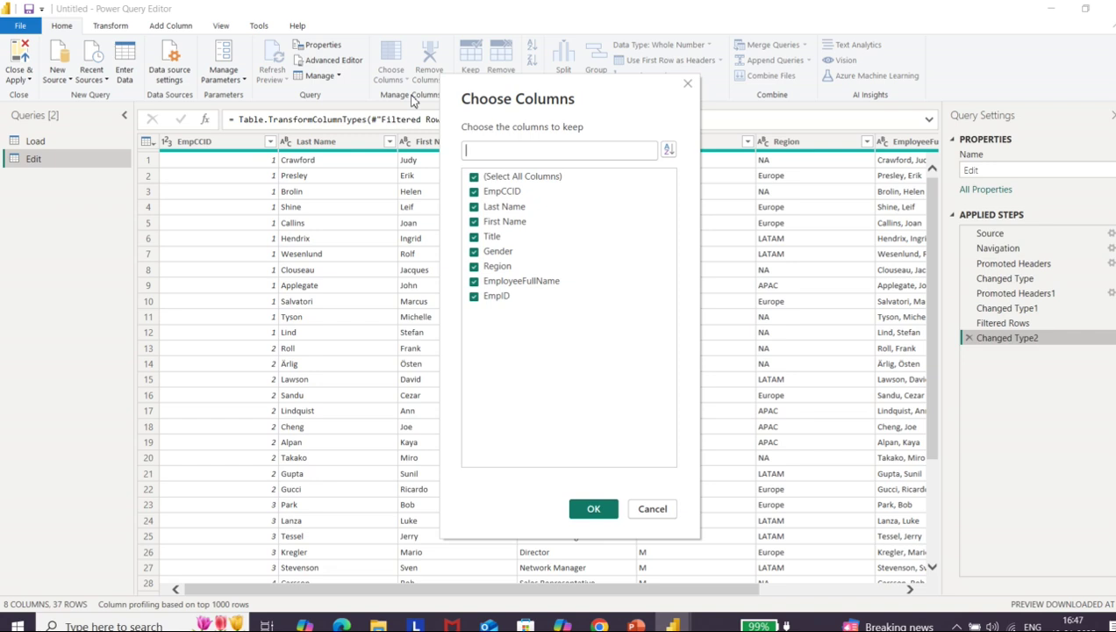
{"action": "left_click", "coordinate": [473, 178]}
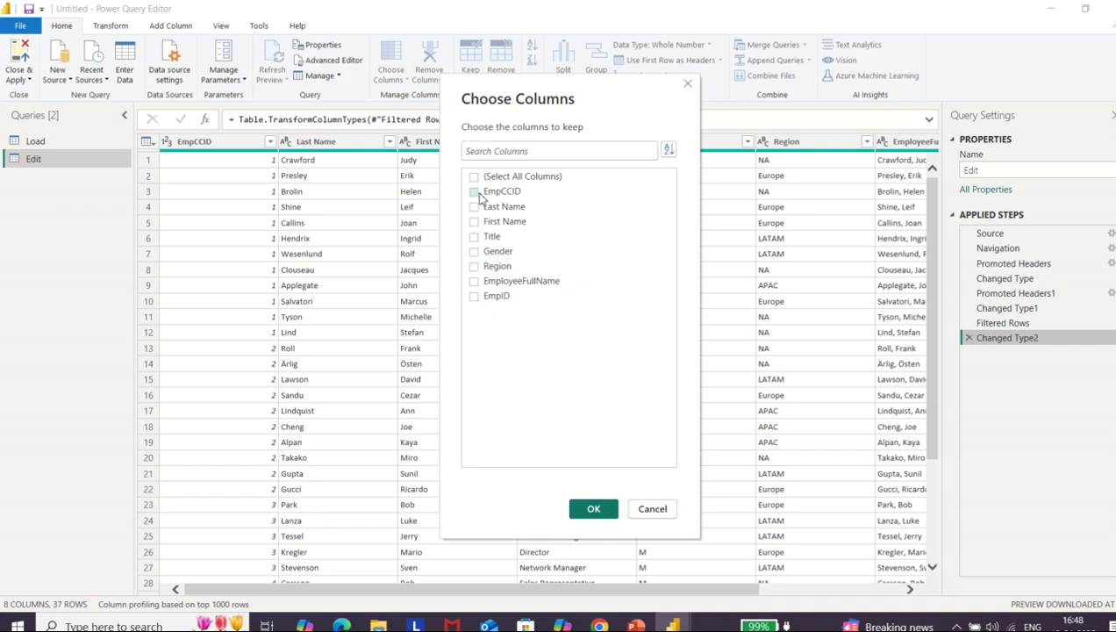
{"action": "left_click", "coordinate": [475, 282]}
{"action": "left_click", "coordinate": [473, 296]}
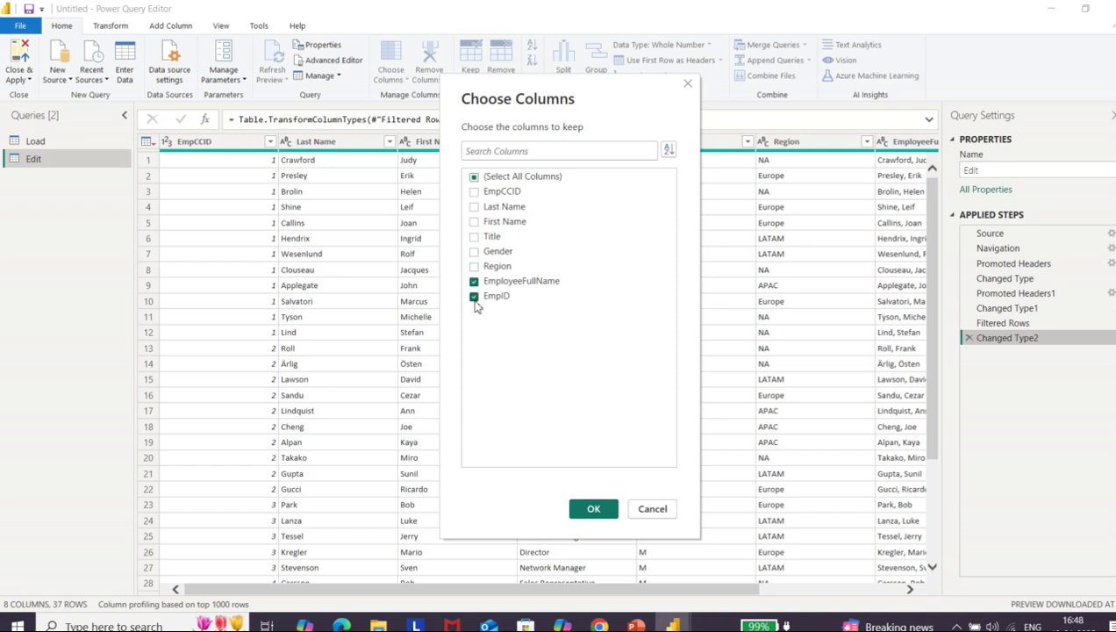
{"action": "left_click", "coordinate": [474, 266]}
{"action": "left_click", "coordinate": [474, 252]}
{"action": "left_click", "coordinate": [593, 509]}
{"action": "left_click", "coordinate": [594, 511]}
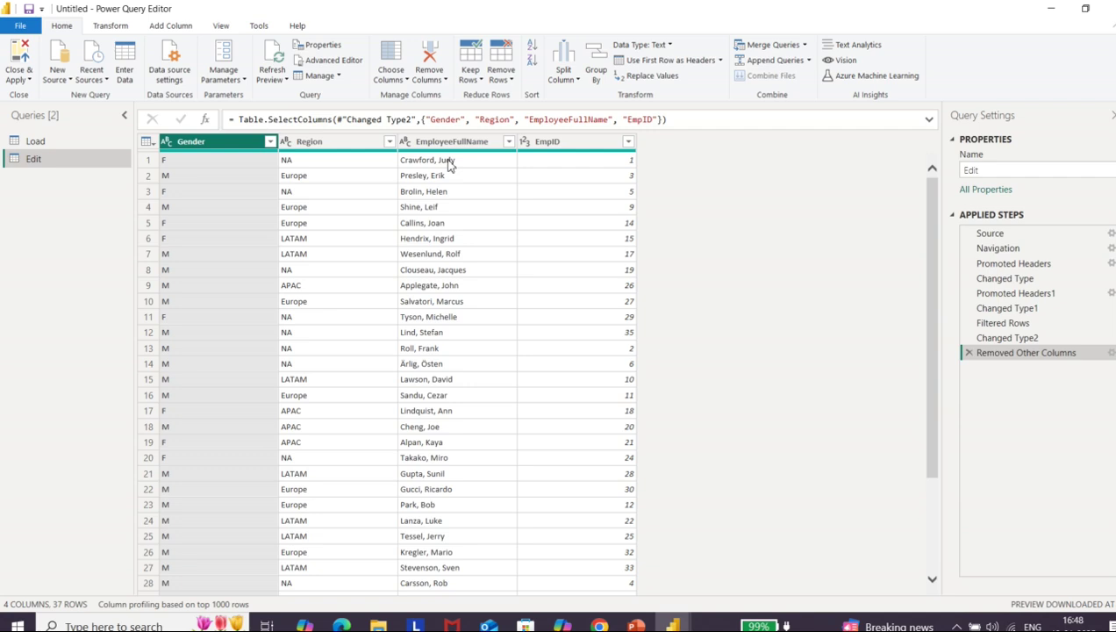
Step: Split the EmployeeFullName column by the comma delimiter at each occurrence
{"action": "left_click", "coordinate": [487, 143]}
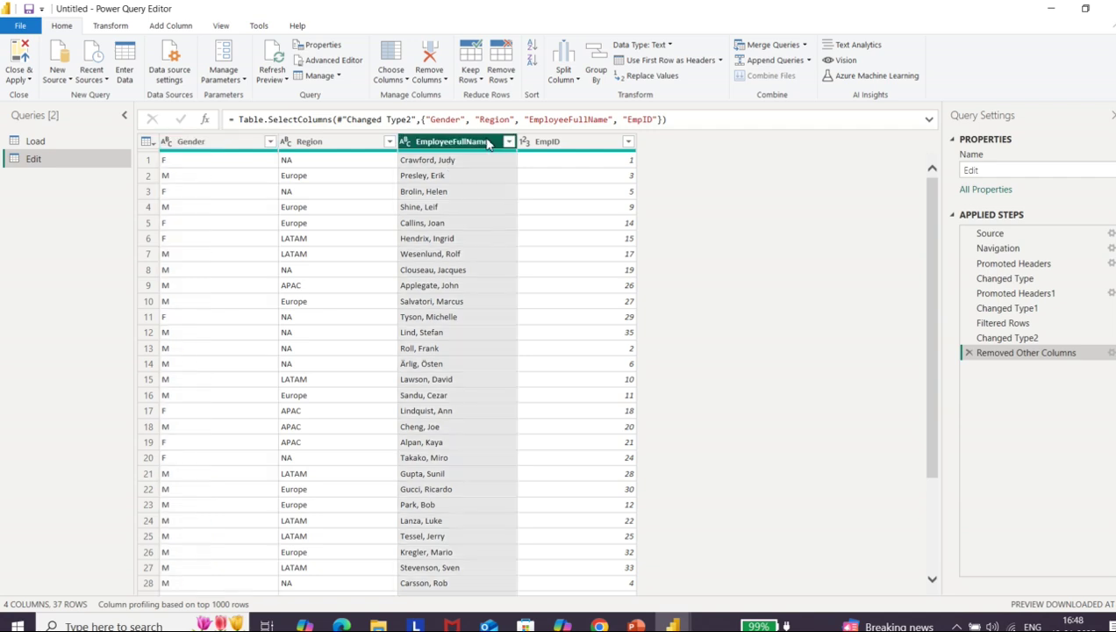
{"action": "left_click", "coordinate": [578, 81]}
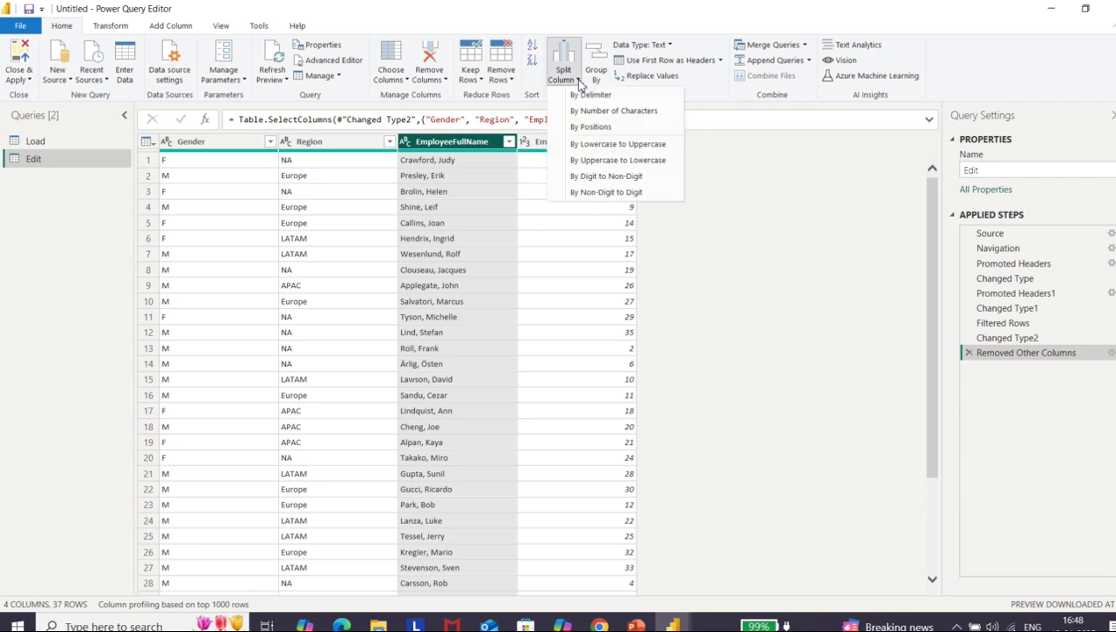
{"action": "left_click", "coordinate": [581, 96]}
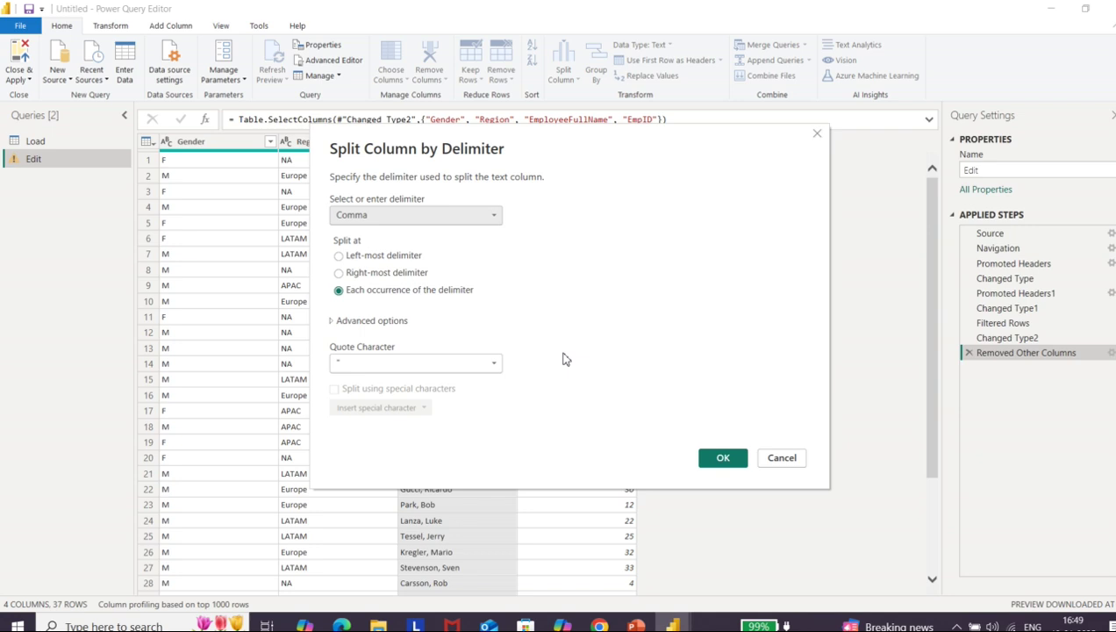
{"action": "left_click", "coordinate": [418, 219]}
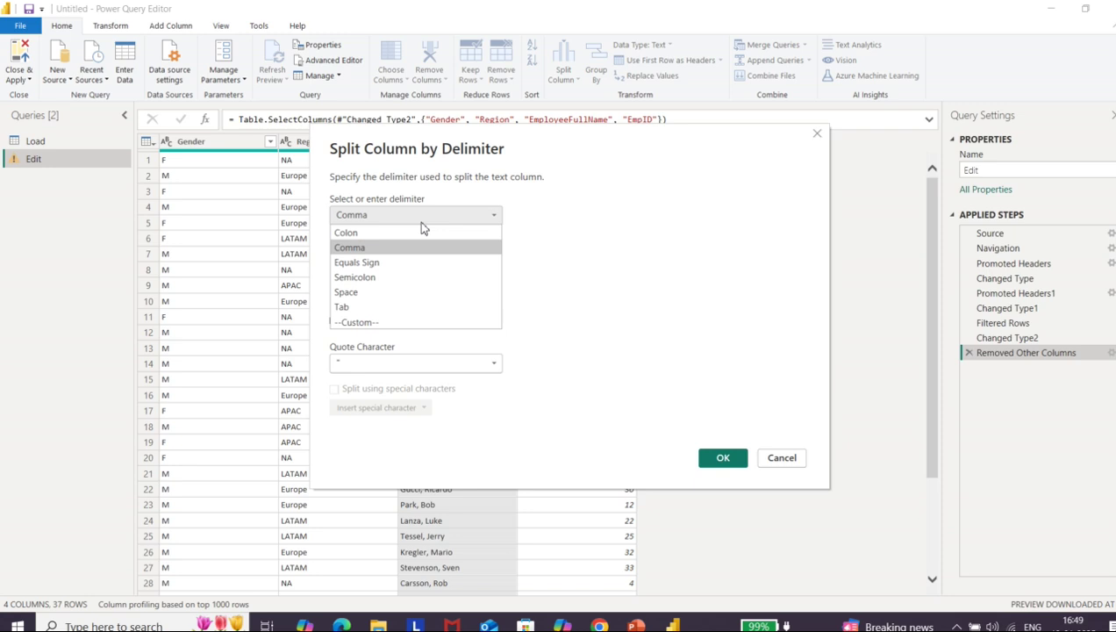
{"action": "left_click", "coordinate": [418, 252]}
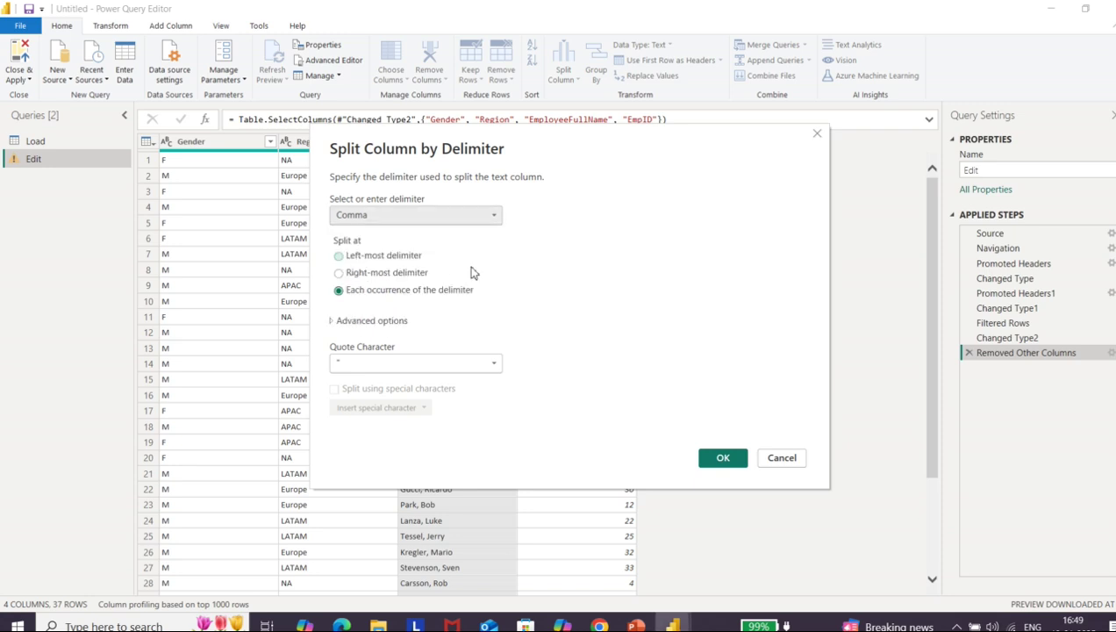
{"action": "left_click", "coordinate": [721, 460]}
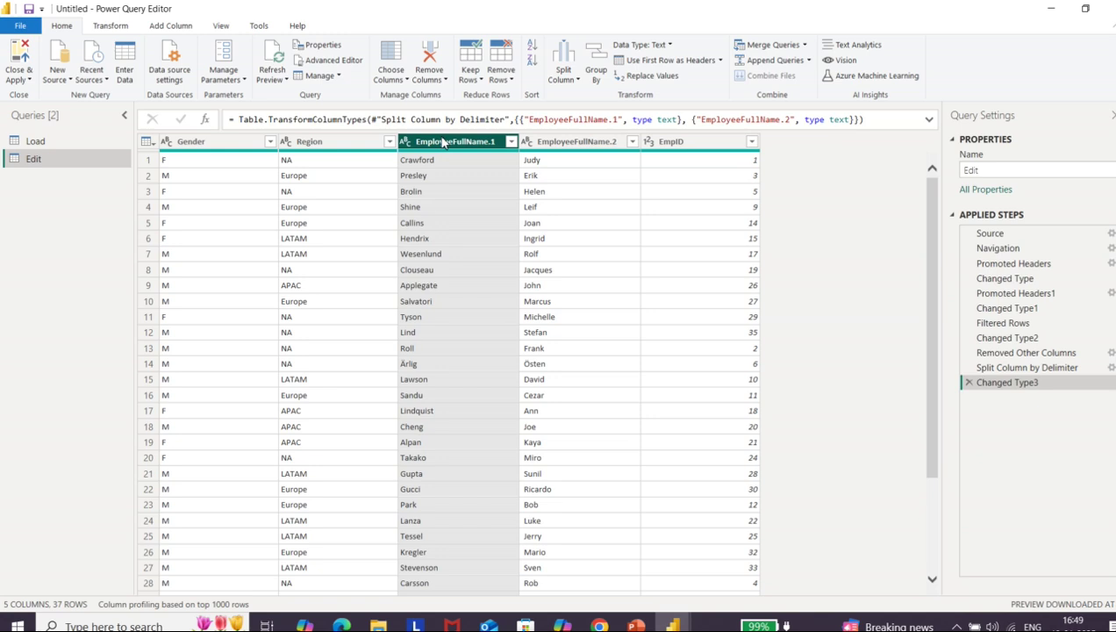
Step: Rename the EmployeeFullName.1 column as First Name
{"action": "left_click", "coordinate": [540, 144]}
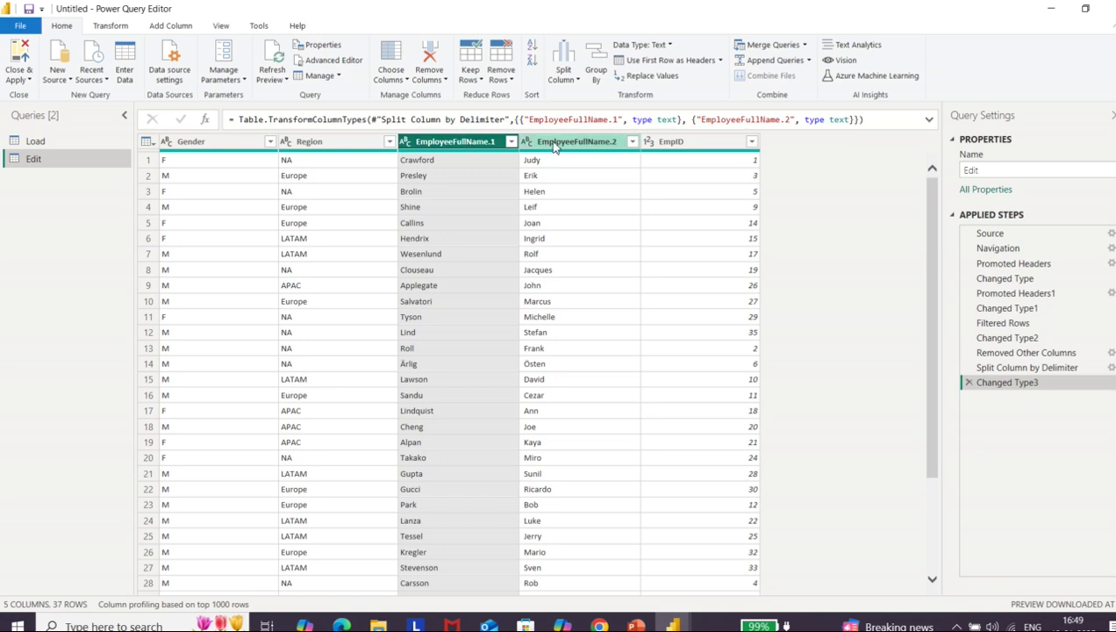
{"action": "left_click", "coordinate": [454, 143]}
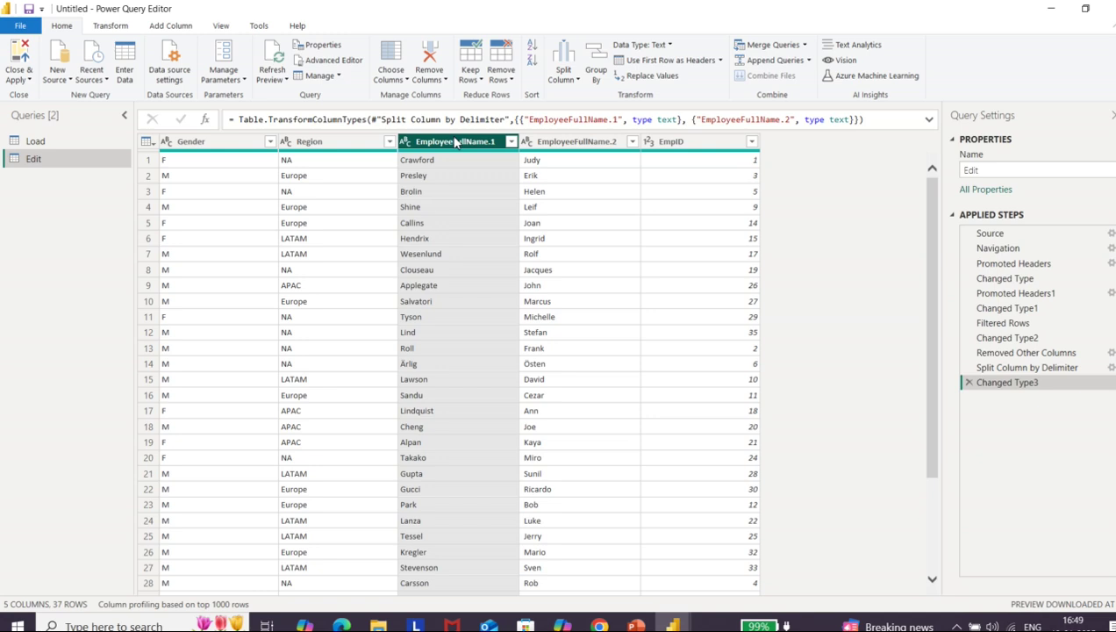
{"action": "double_click", "coordinate": [454, 142]}
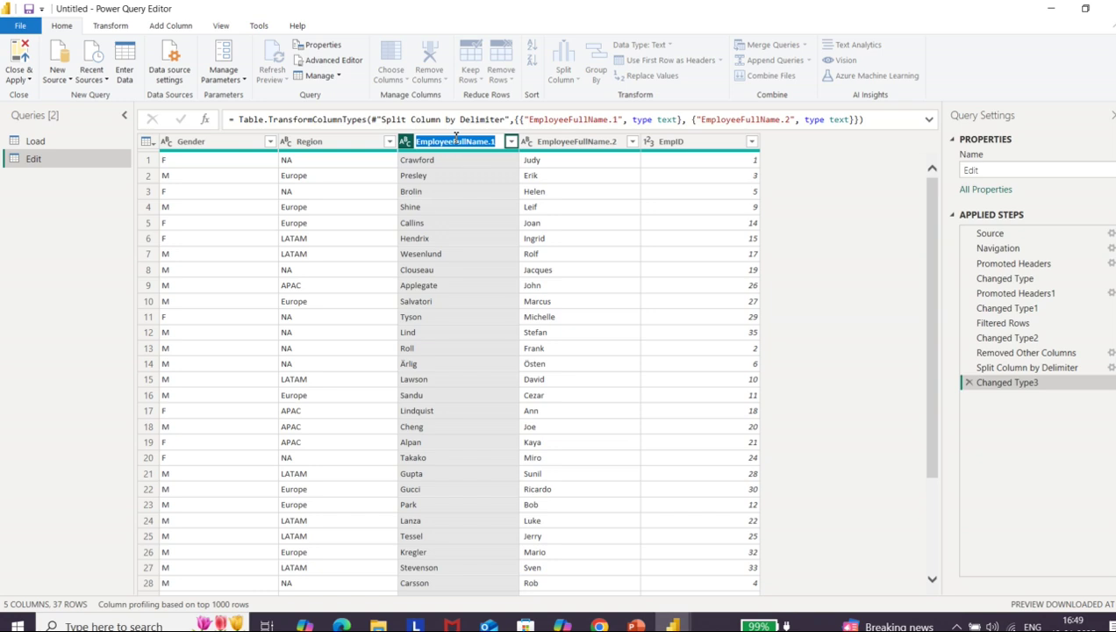
{"action": "type", "text": "Firs"}
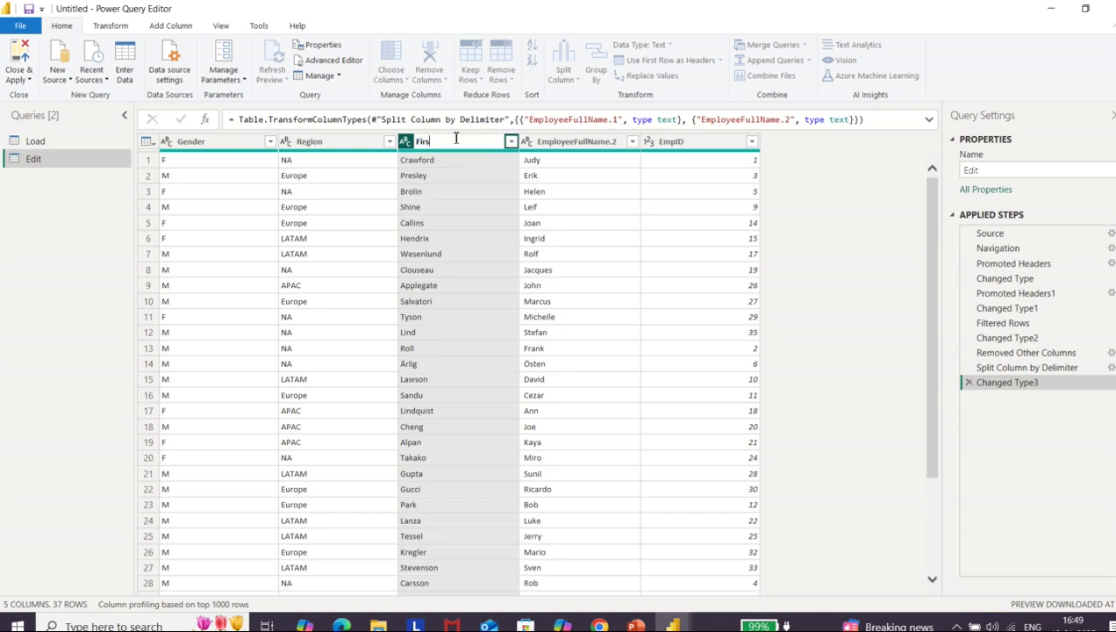
{"action": "type", "text": "t Name"}
{"action": "key", "text": "Return"}
Step: Rename the EmployeeFullName.2 column as Last Name
{"action": "left_click", "coordinate": [560, 147]}
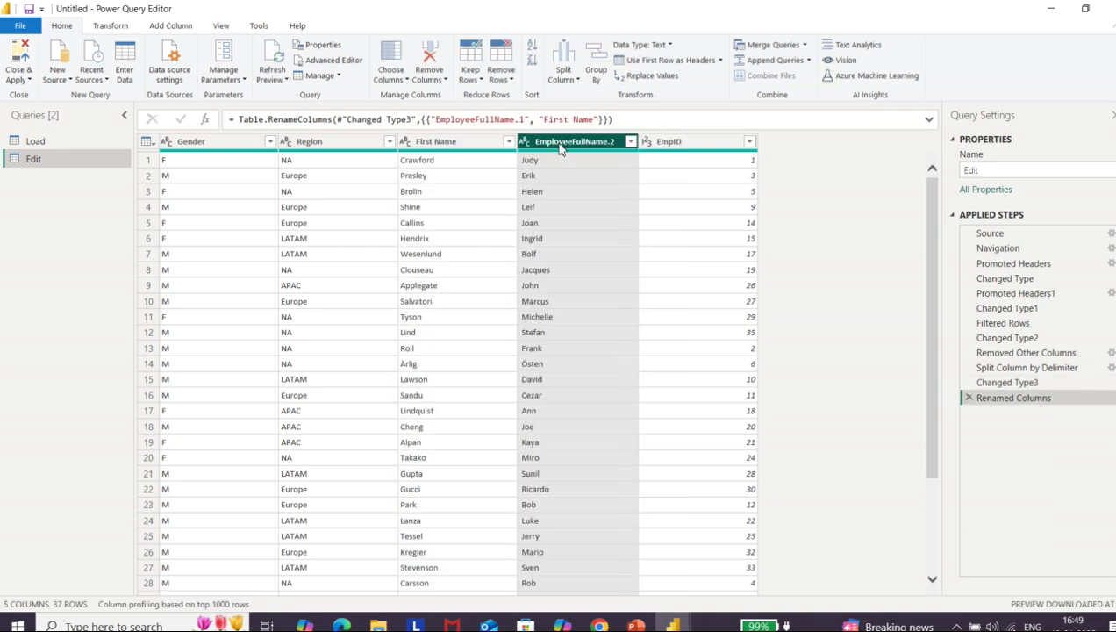
{"action": "double_click", "coordinate": [561, 144]}
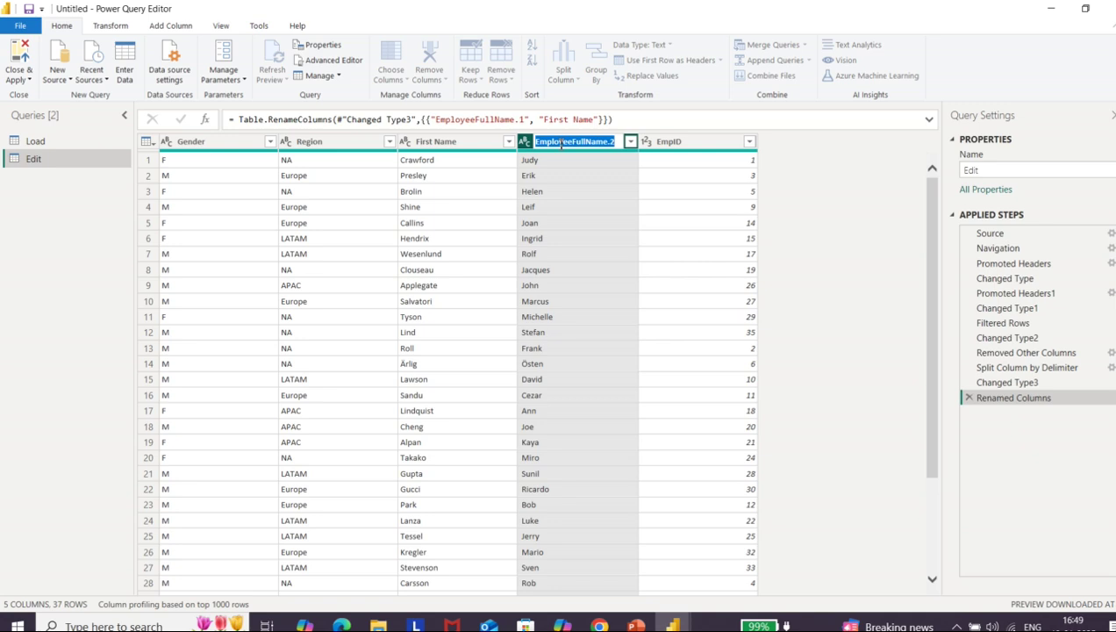
{"action": "type", "text": "Last"}
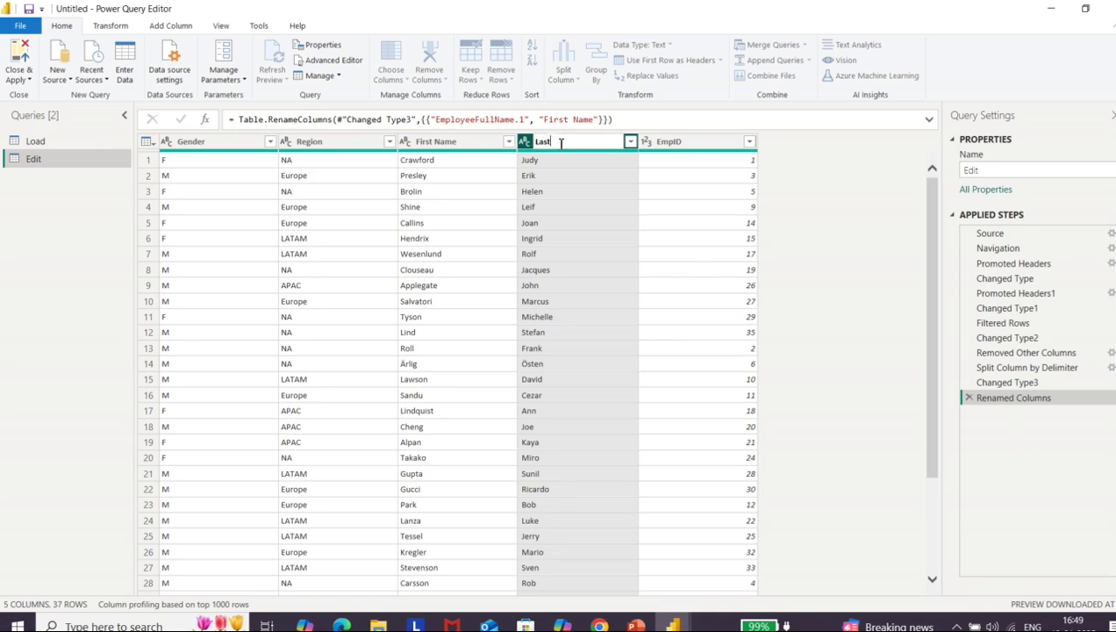
{"action": "type", "text": " M"}
{"action": "key", "text": "BackSpace"}
{"action": "type", "text": "Name"}
{"action": "key", "text": "Return"}
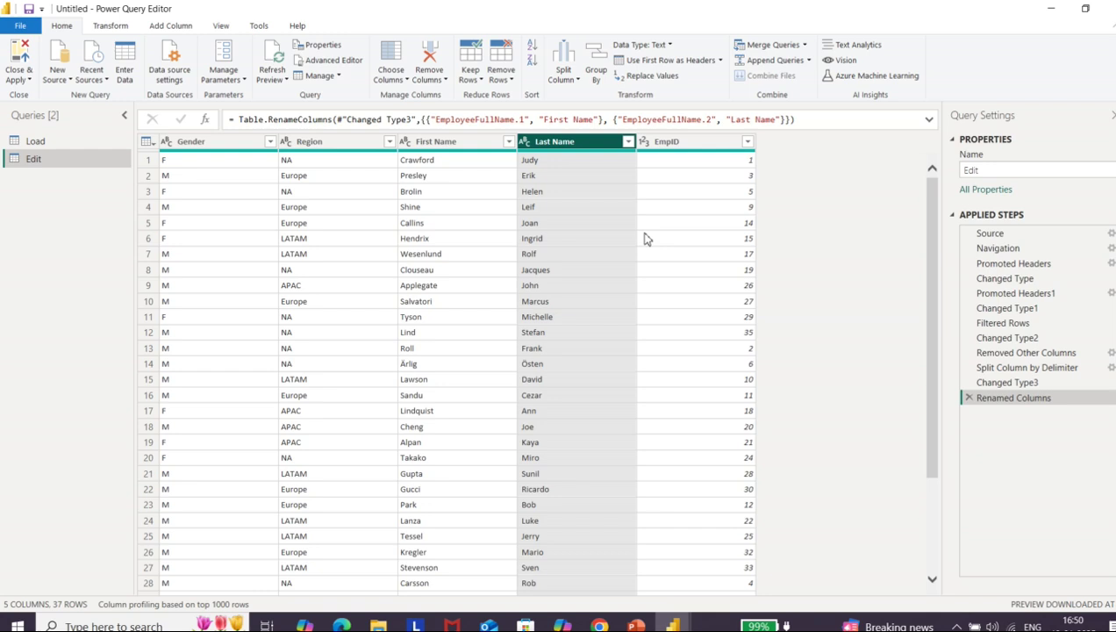
Step: Review the Edit query's full M code in the Advanced Editor, from the Source line through Renamed Columns
{"action": "left_click", "coordinate": [328, 63]}
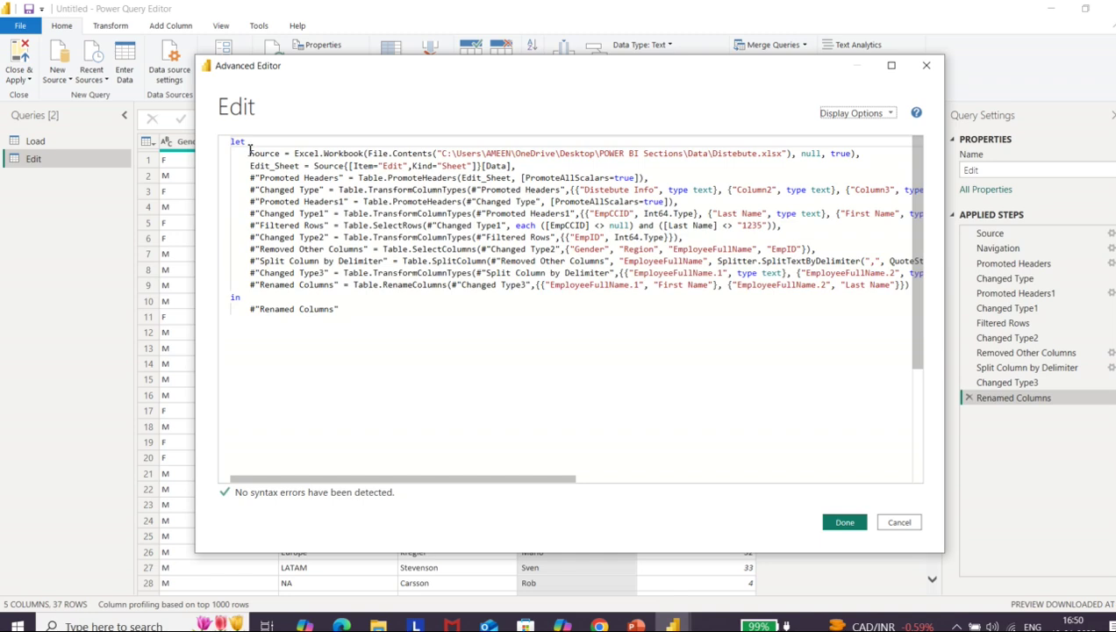
{"action": "left_click_drag", "start_coordinate": [249, 153], "coordinate": [347, 309]}
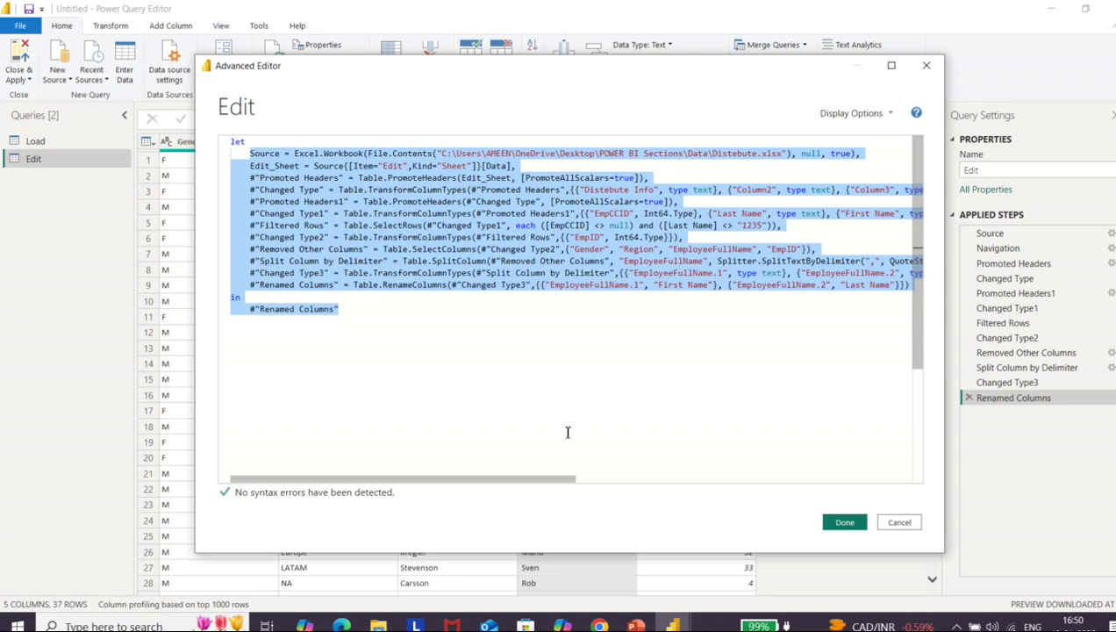
{"action": "left_click", "coordinate": [844, 523]}
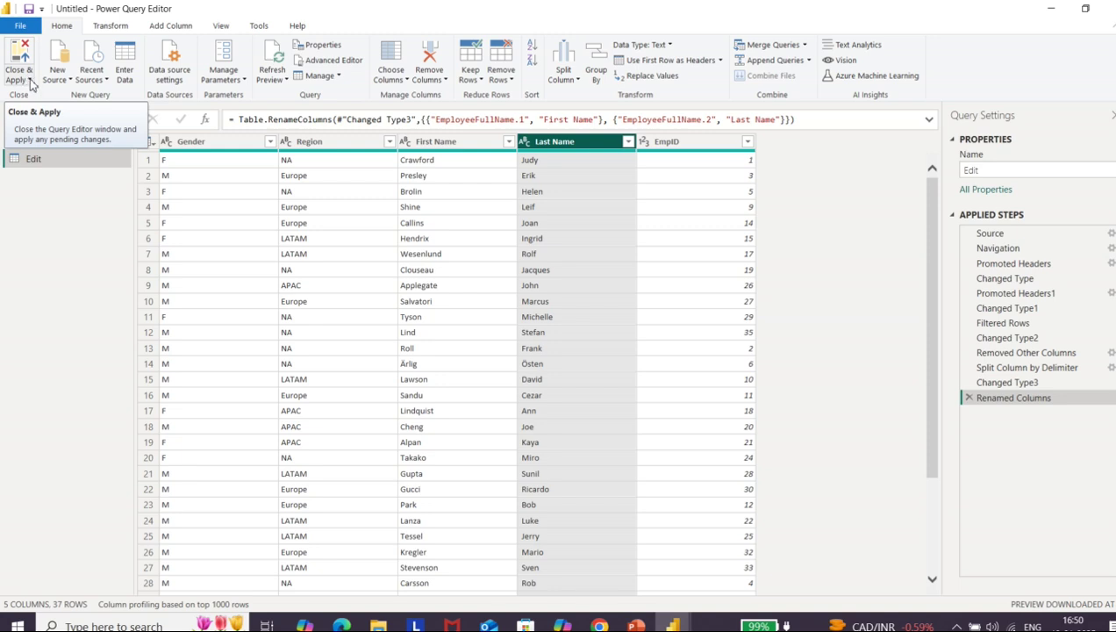
Step: Close the query editor with the pending changes applied, and show the Edit table's fields with the Load table collapsed
{"action": "left_click", "coordinate": [30, 81]}
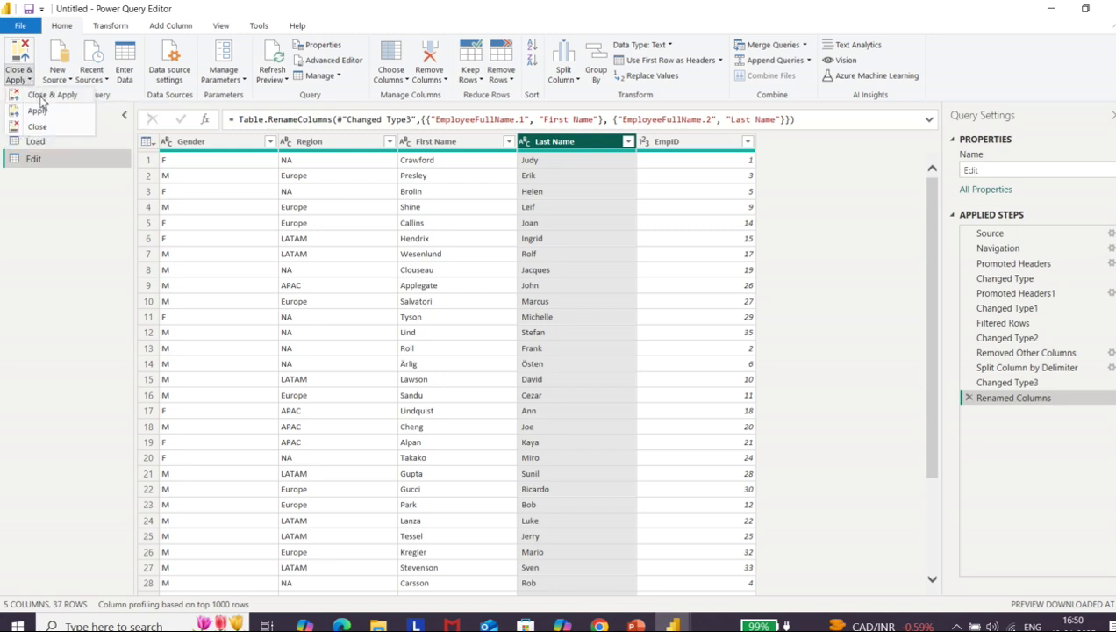
{"action": "left_click", "coordinate": [40, 99]}
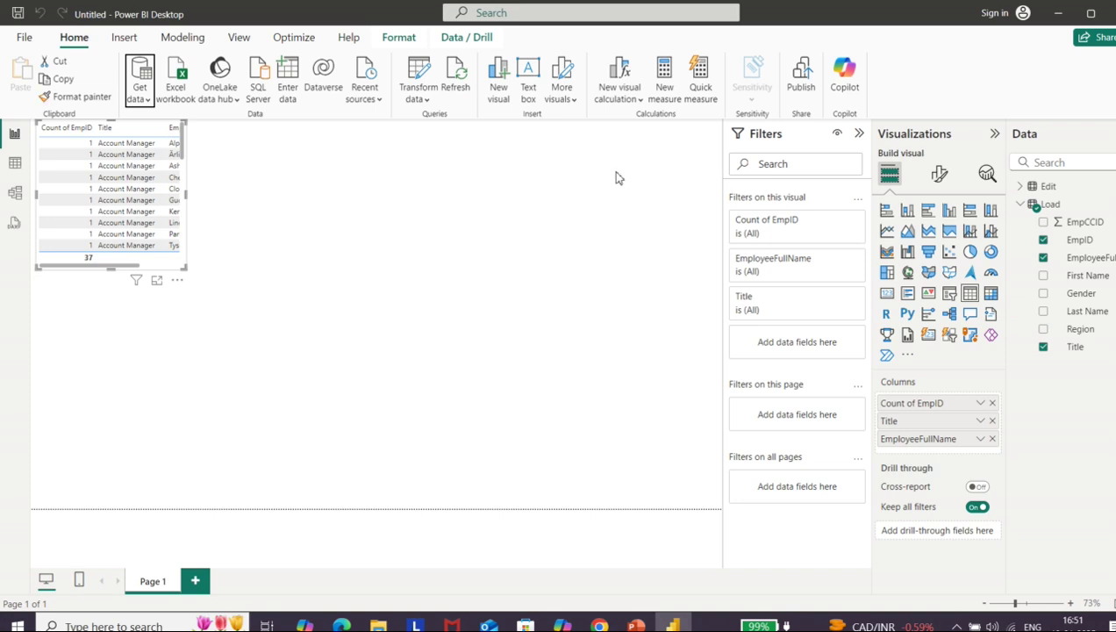
{"action": "left_click", "coordinate": [1022, 205]}
{"action": "left_click", "coordinate": [1021, 189]}
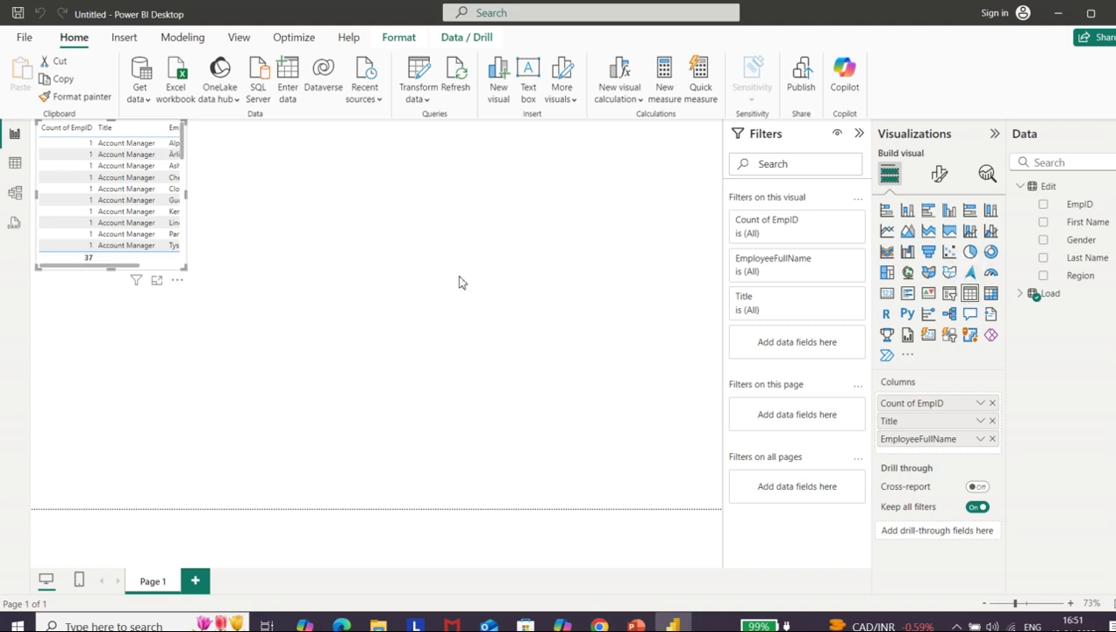
Step: Add a second table visual to the report page with the Edit table's EmpID, First Name and Region fields as columns
{"action": "key", "text": "Escape"}
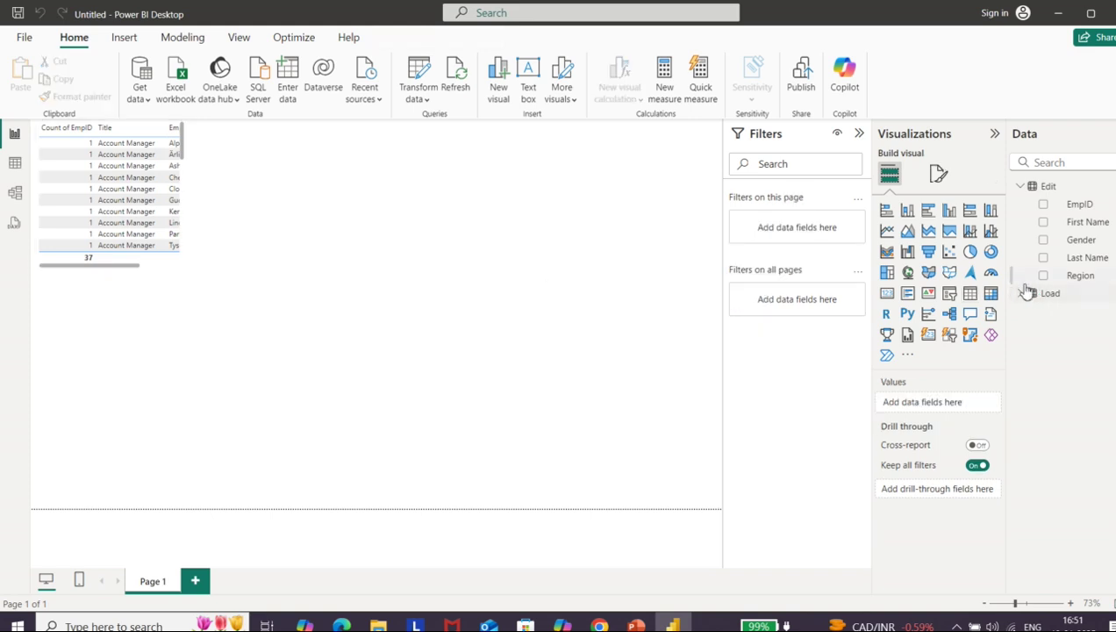
{"action": "left_click", "coordinate": [969, 293]}
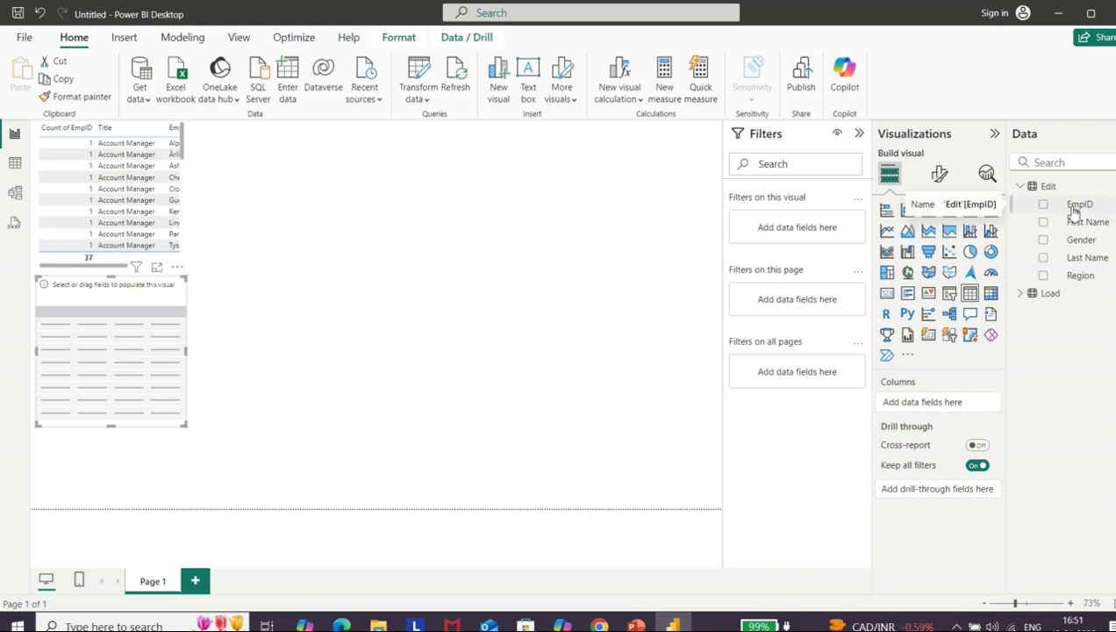
{"action": "left_click_drag", "start_coordinate": [1073, 212], "coordinate": [941, 409]}
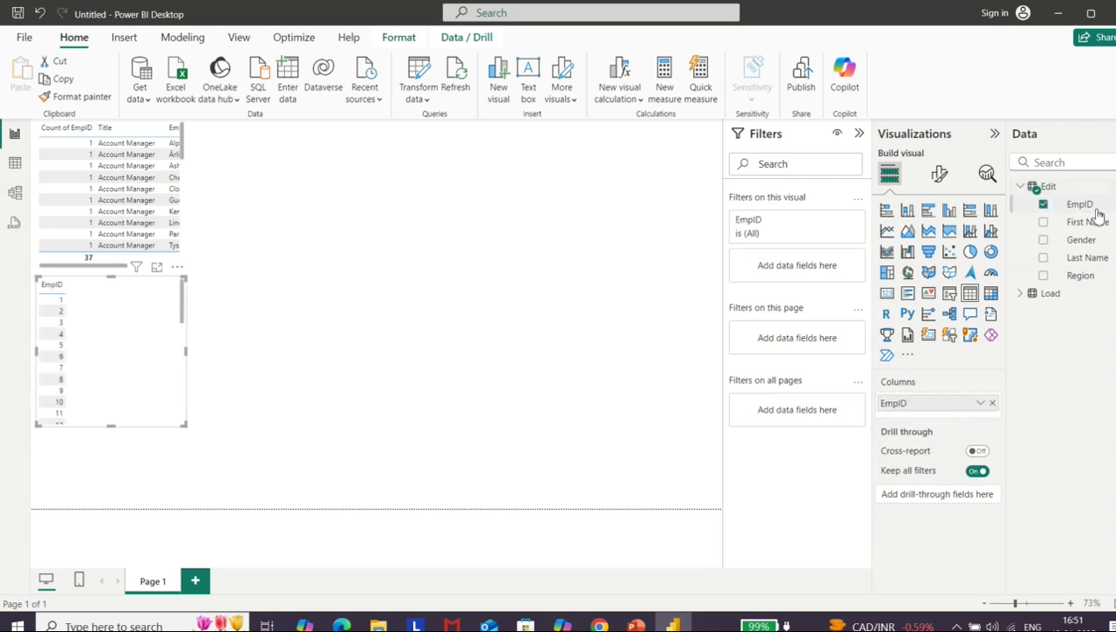
{"action": "left_click_drag", "start_coordinate": [1097, 226], "coordinate": [965, 421]}
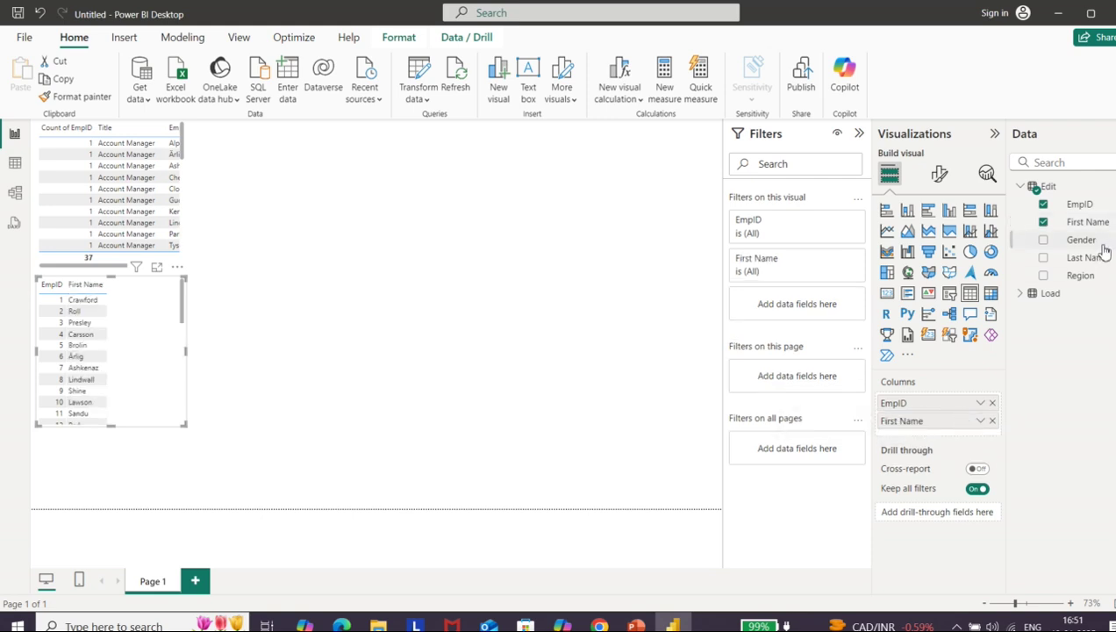
{"action": "left_click_drag", "start_coordinate": [1084, 274], "coordinate": [956, 439]}
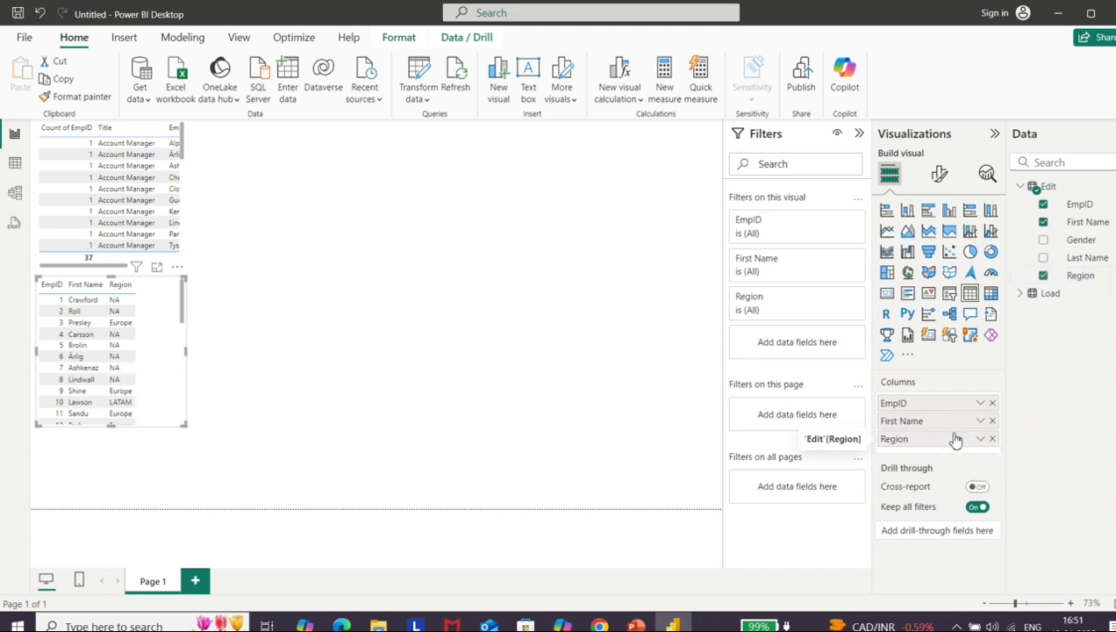